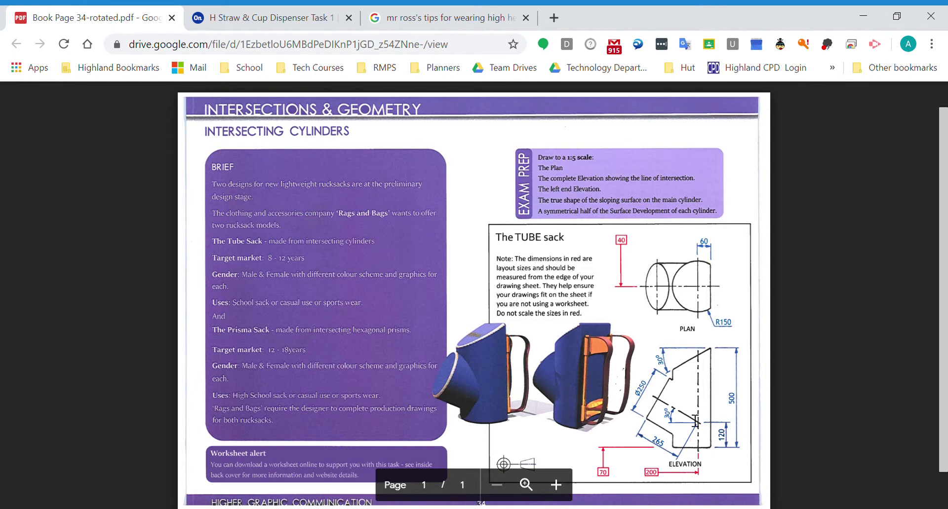
Step: Orbit the can to the right-side view and begin Sketch 7 on the Front plane
click(291, 19)
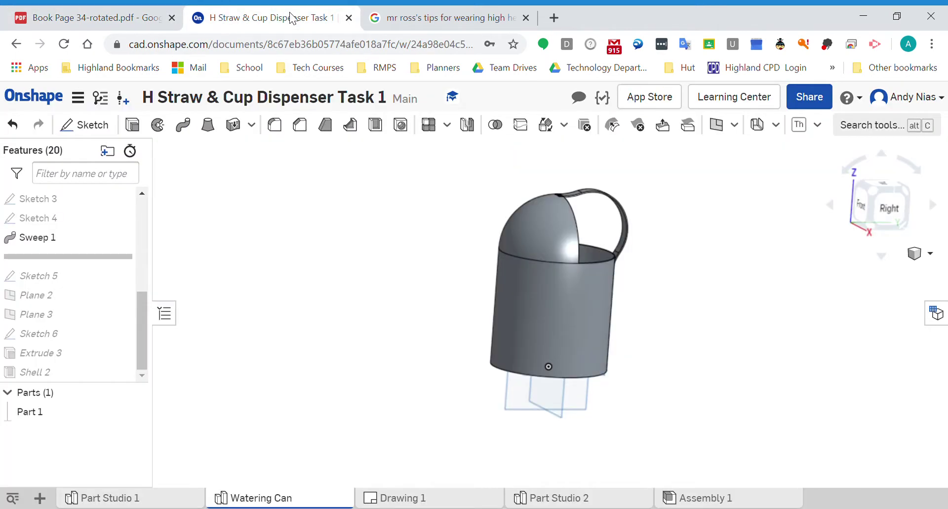
right_drag(326, 233, 365, 211)
mouse_move(482, 296)
right_down()
mouse_move(445, 268)
mouse_move(466, 290)
right_up()
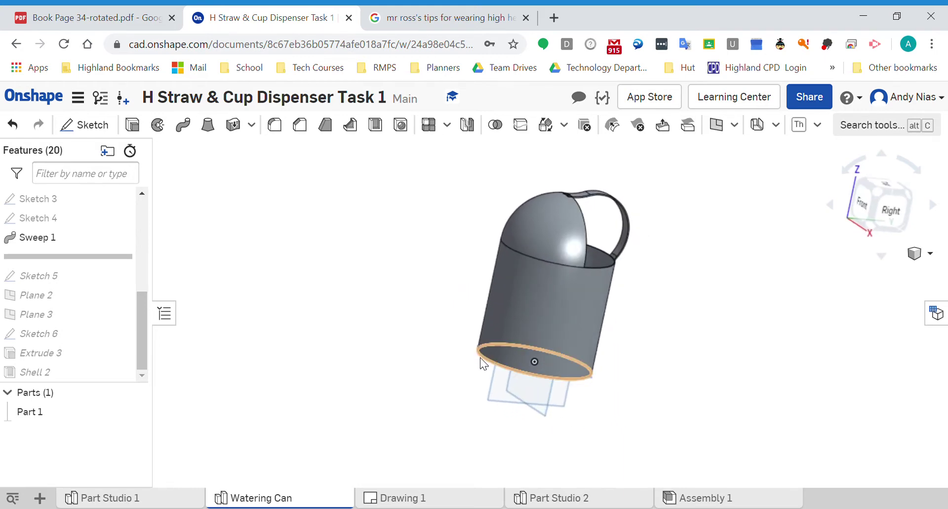
right_drag(483, 364, 468, 355)
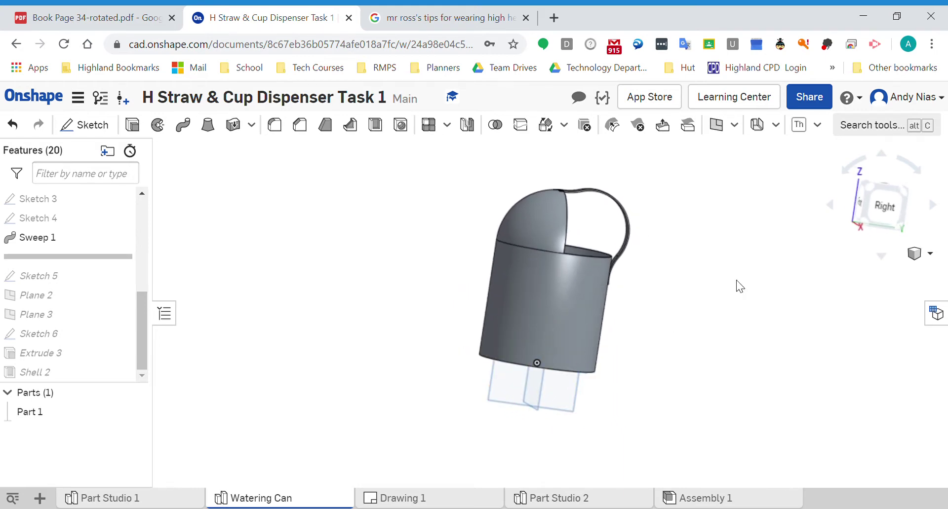
click(888, 202)
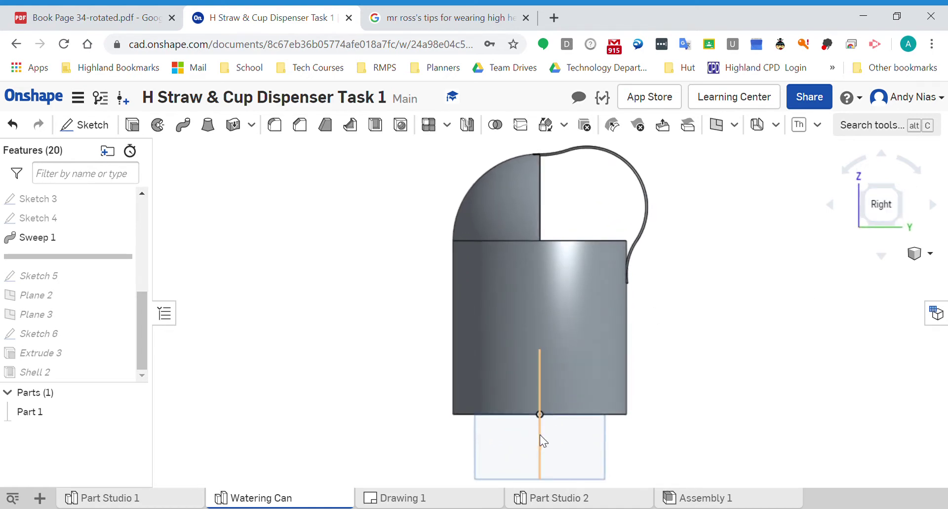
click(540, 434)
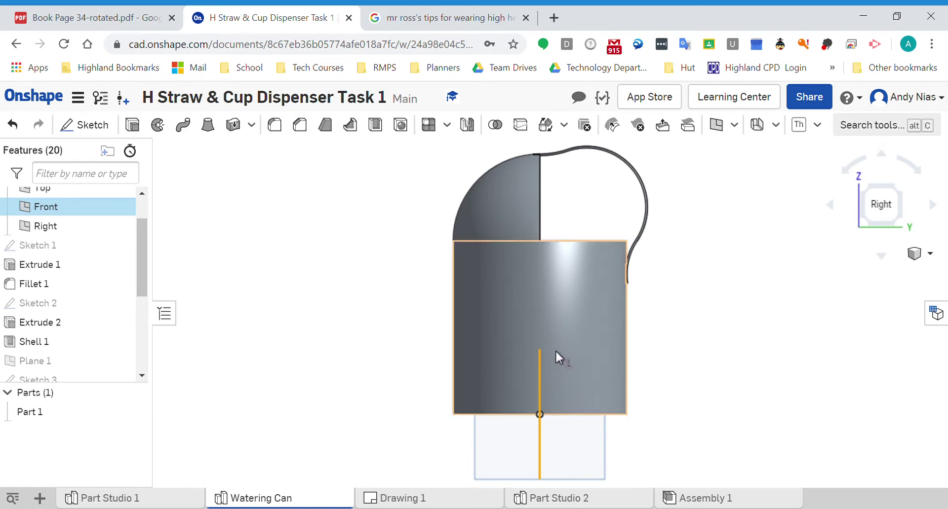
right_drag(698, 334, 645, 362)
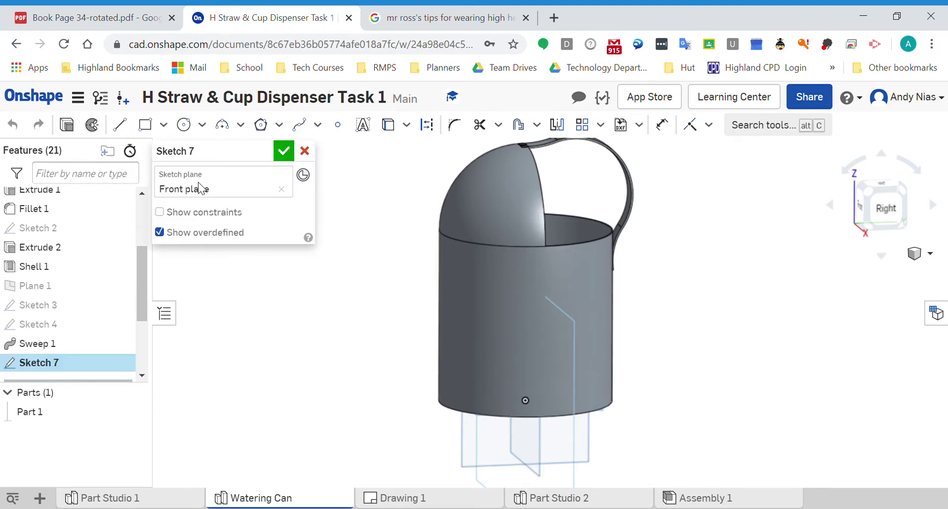
Step: Draw a 70 mm vertical line from the base midpoint plus a horizontal line off its top, then finish Sketch 7
click(130, 128)
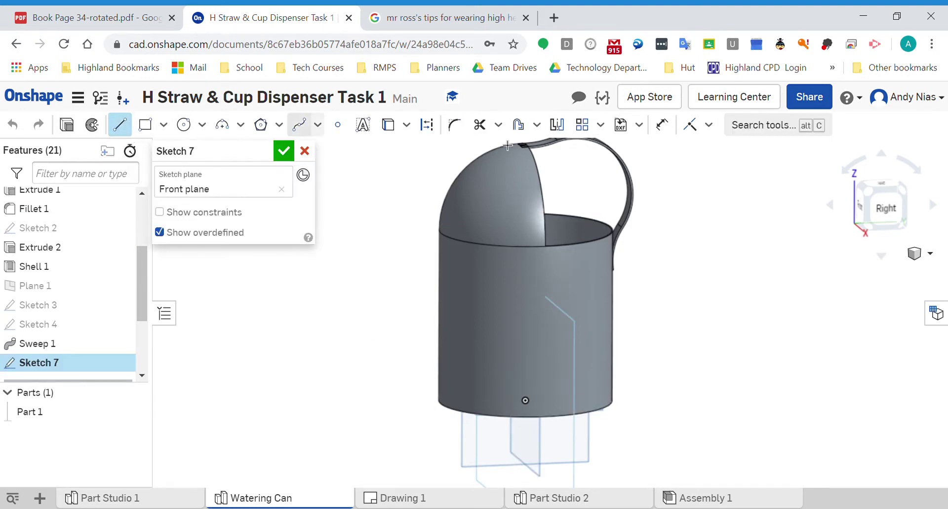
click(862, 218)
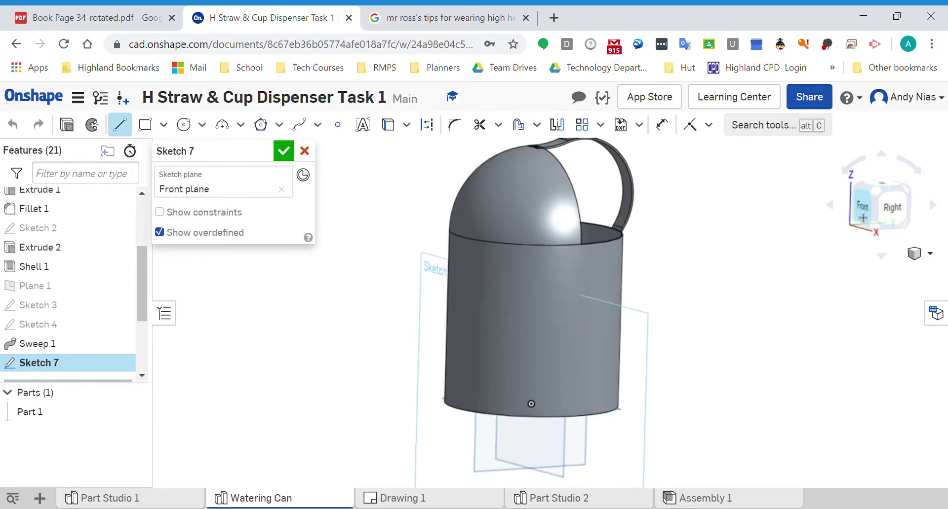
click(555, 413)
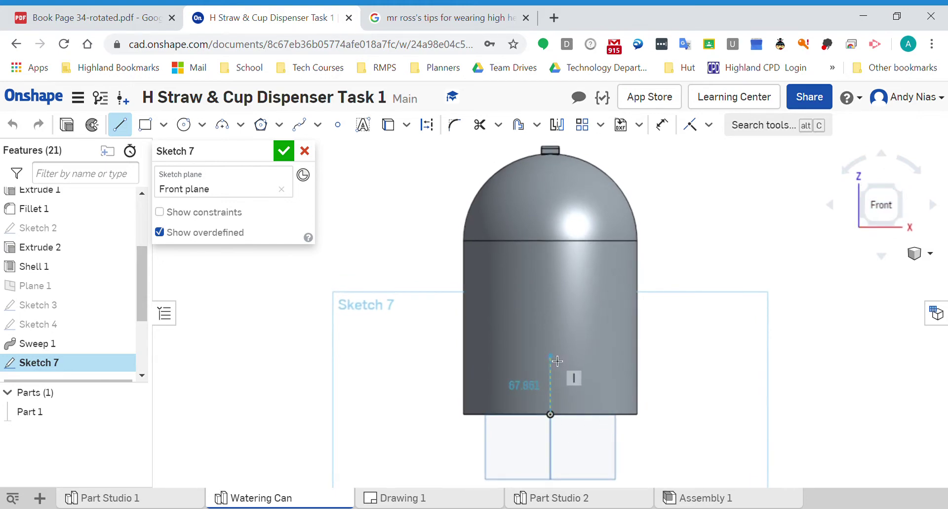
click(557, 361)
text(70)
key(Return)
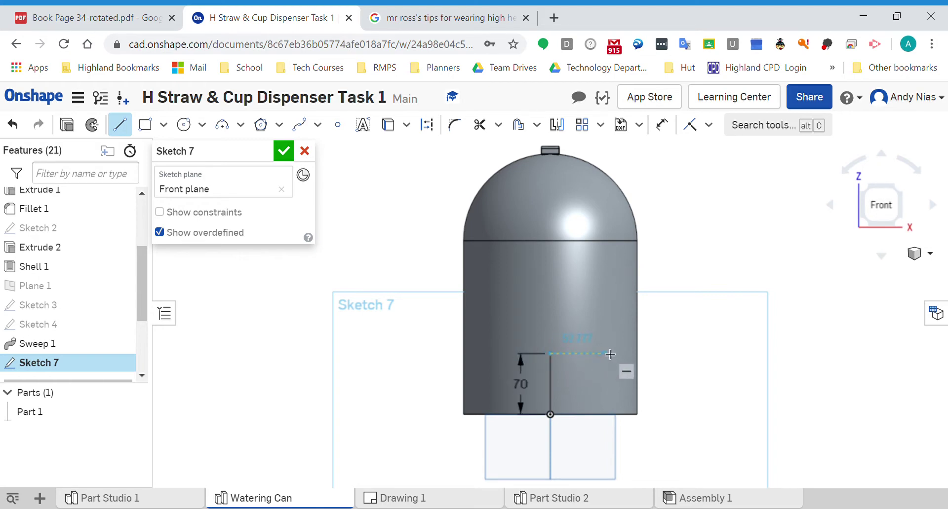
click(606, 354)
key(Escape)
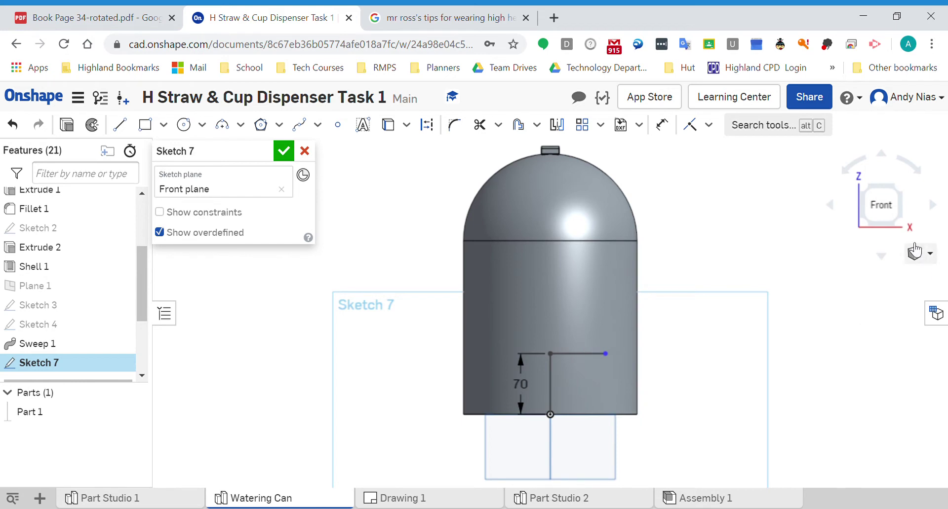
click(284, 151)
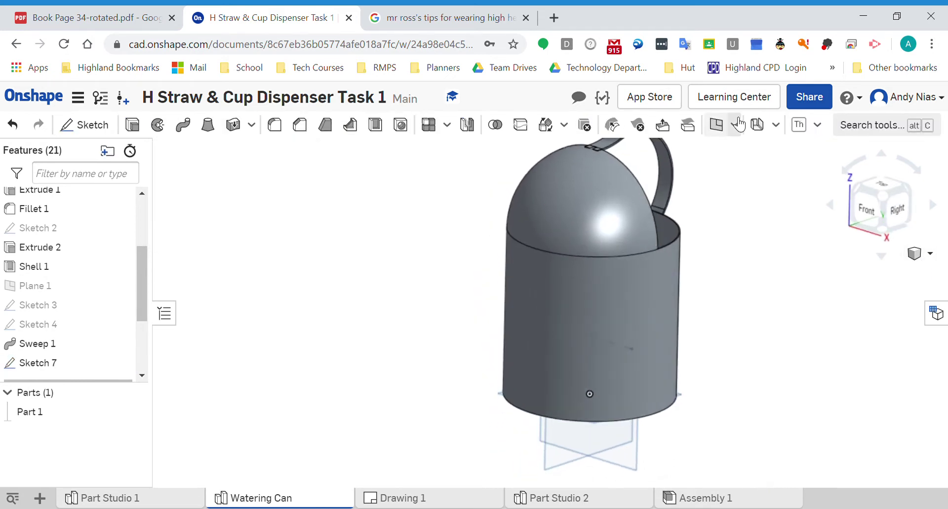
Step: Create a new construction plane offset 100 mm from the Right plane
click(718, 127)
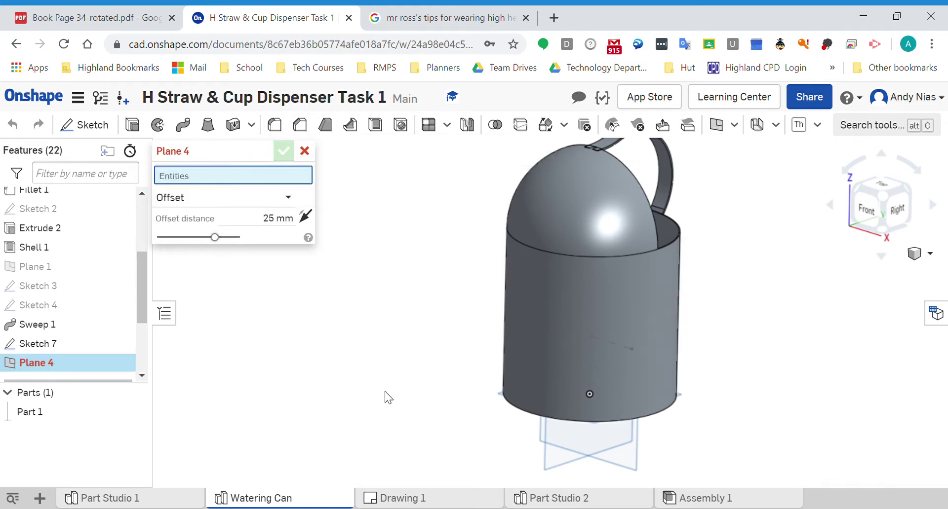
right_drag(416, 401, 440, 378)
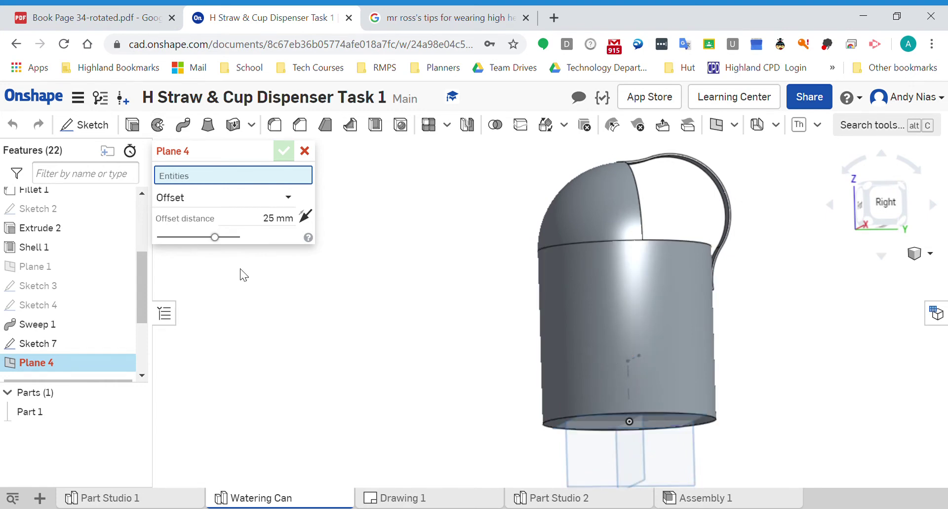
click(644, 448)
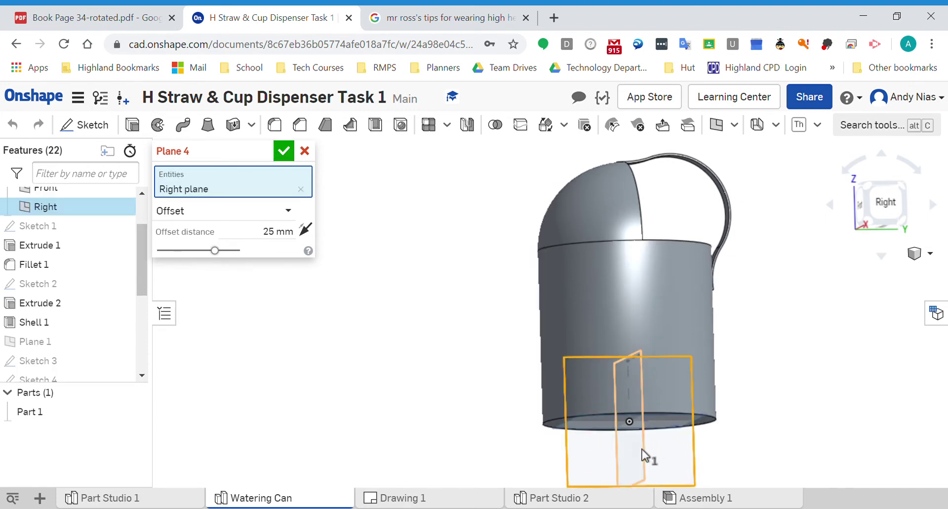
right_drag(830, 359, 859, 388)
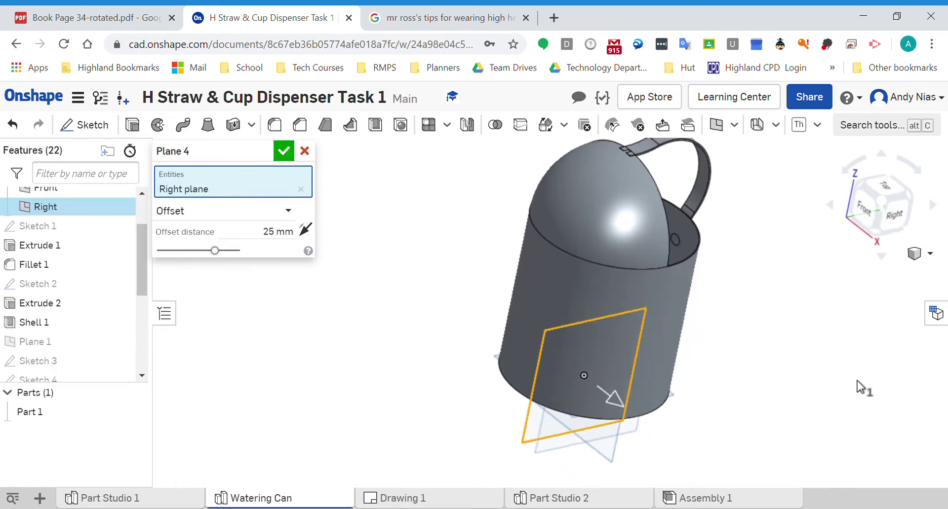
click(282, 242)
text(100)
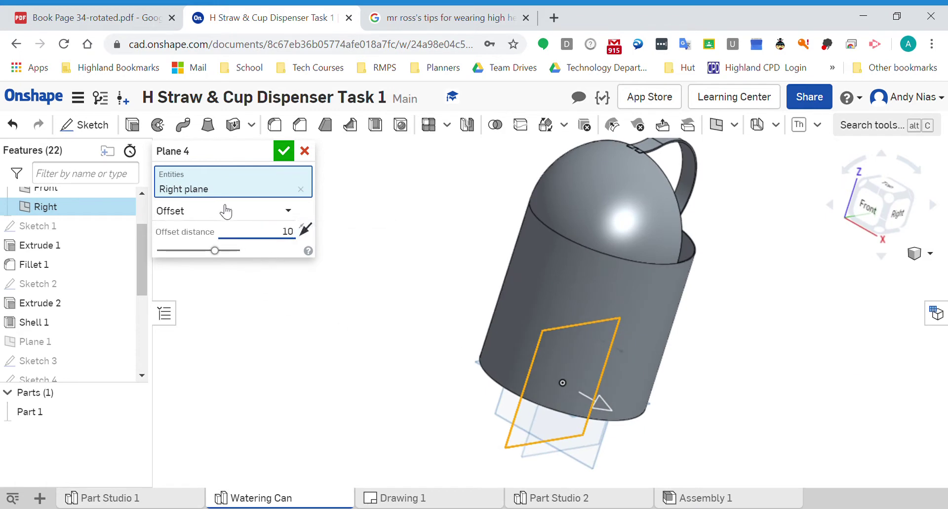
key(Tab)
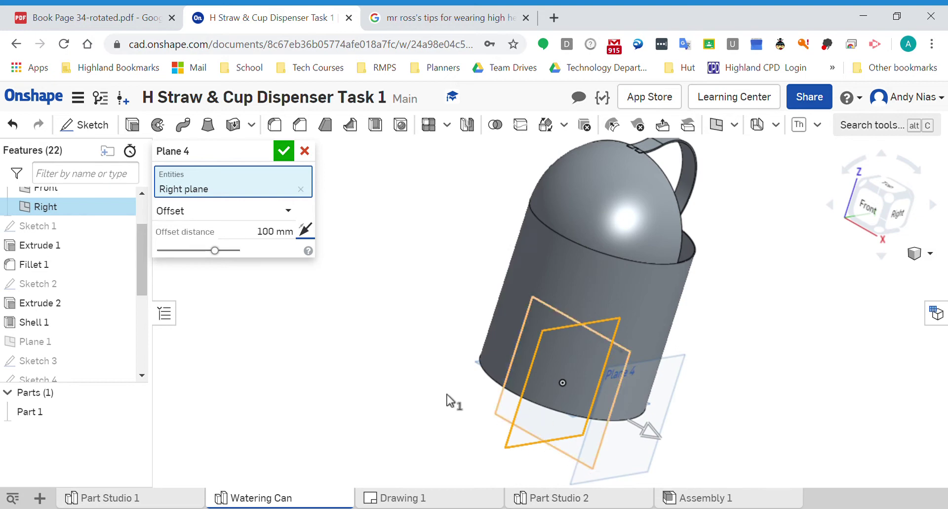
Step: Redefine the plane as Line angle using the Front plane and the short Sketch 7 line
click(308, 190)
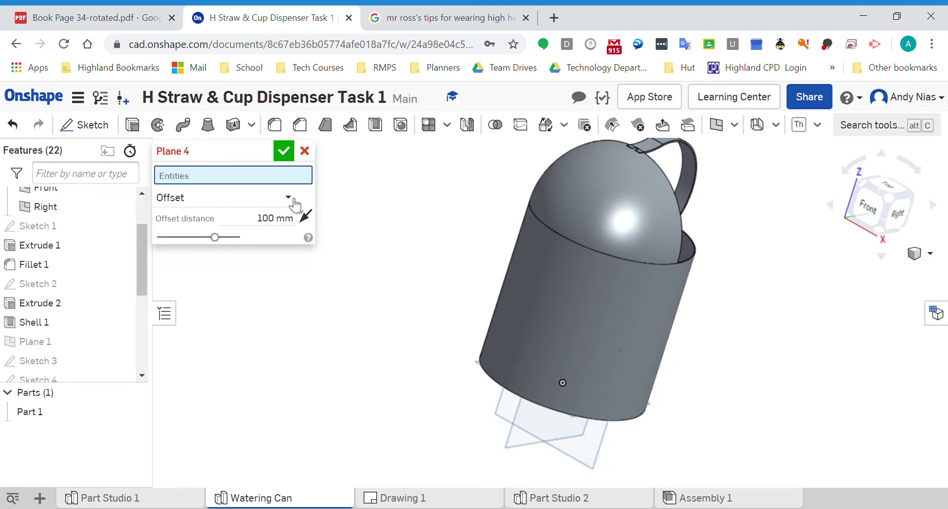
click(222, 195)
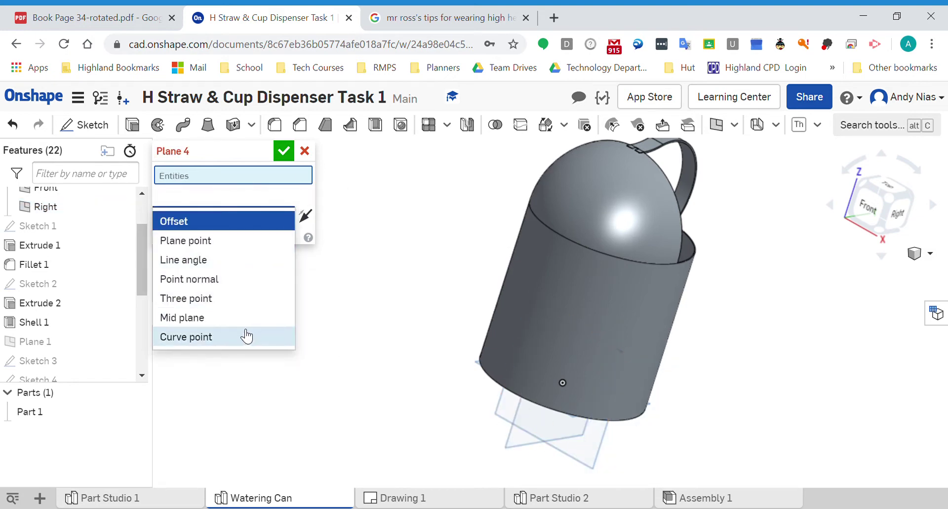
click(224, 263)
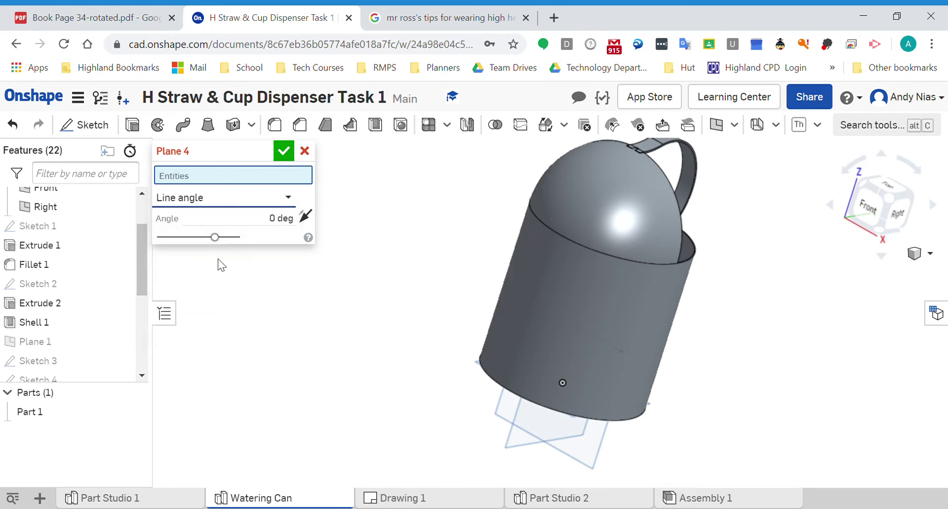
right_drag(406, 440, 377, 418)
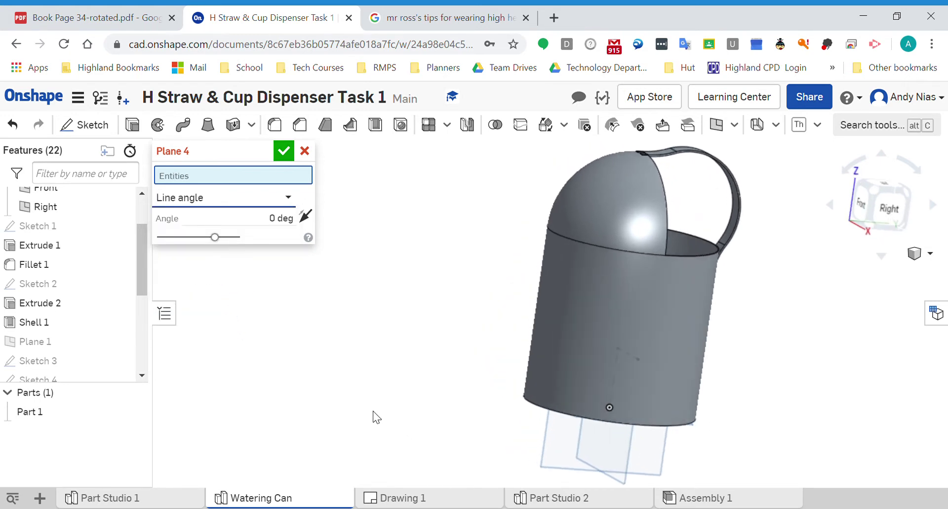
click(623, 482)
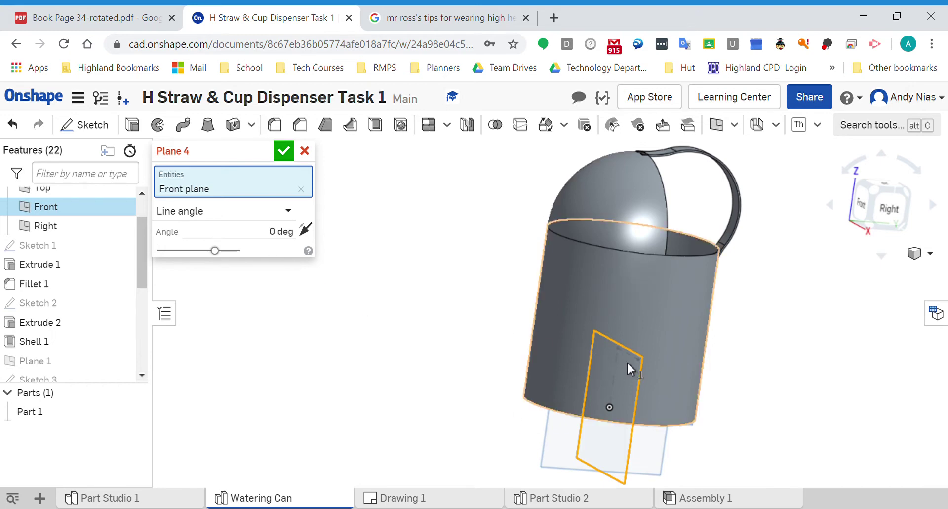
scroll(627, 362, up, 6)
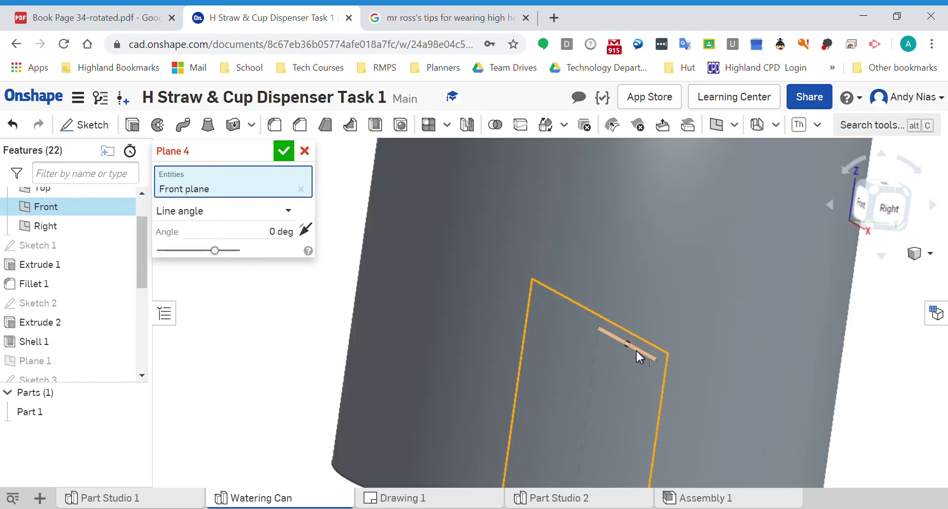
click(635, 349)
scroll(747, 341, down, 5)
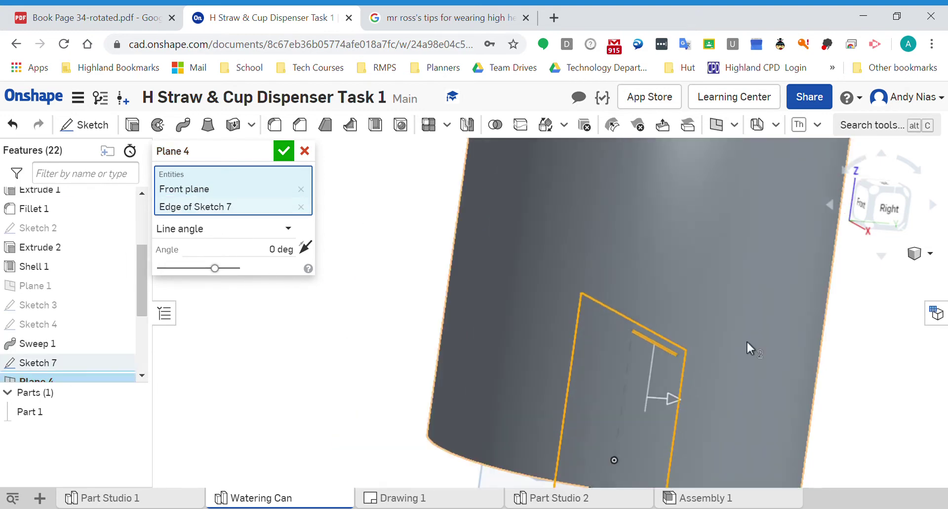
Step: Set the plane angle to 30°, flip its direction, and accept Plane 4
click(886, 210)
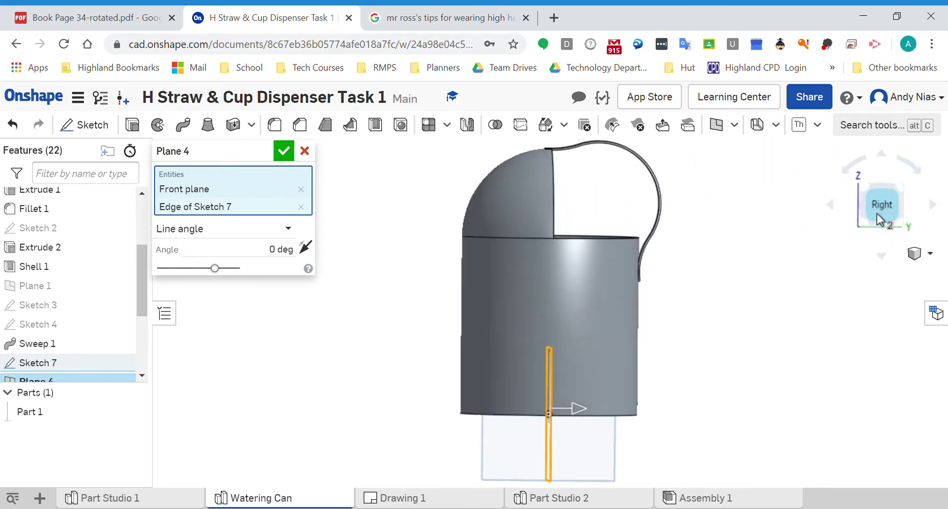
scroll(560, 418, up, 3)
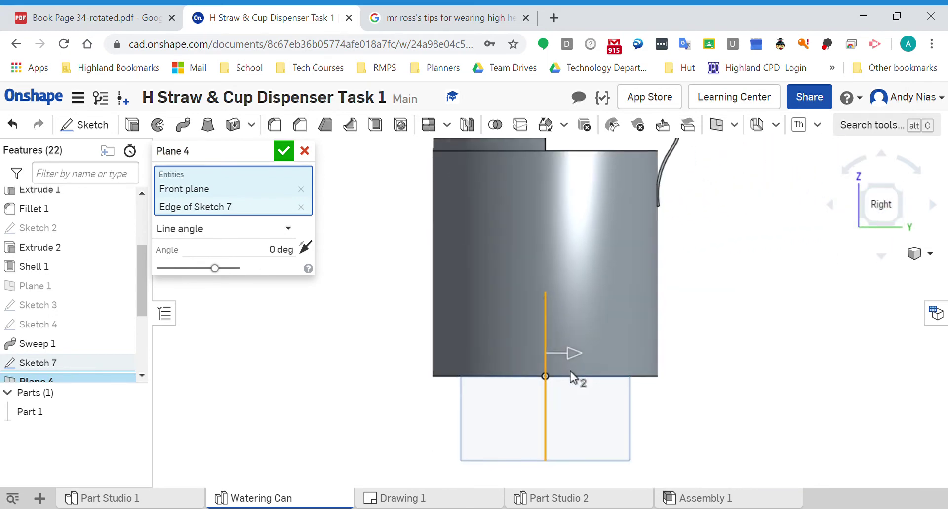
click(282, 254)
text(30)
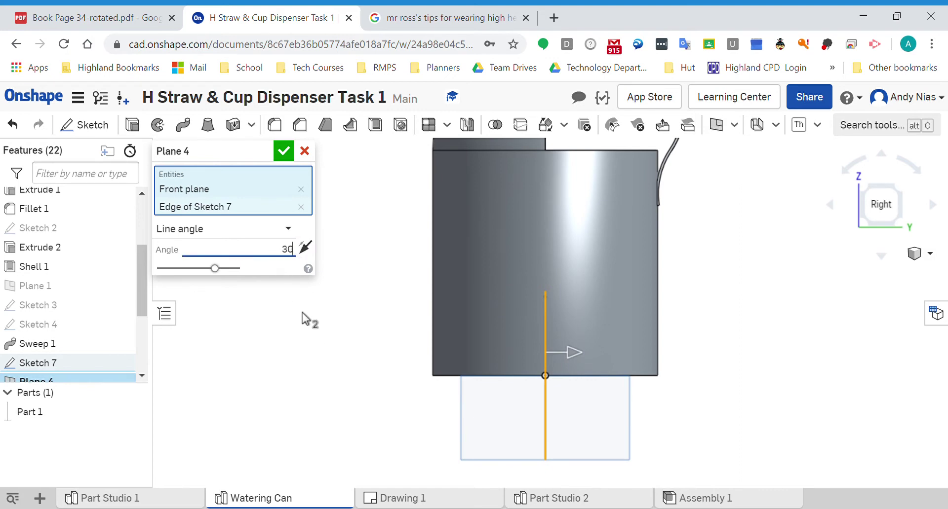
key(Return)
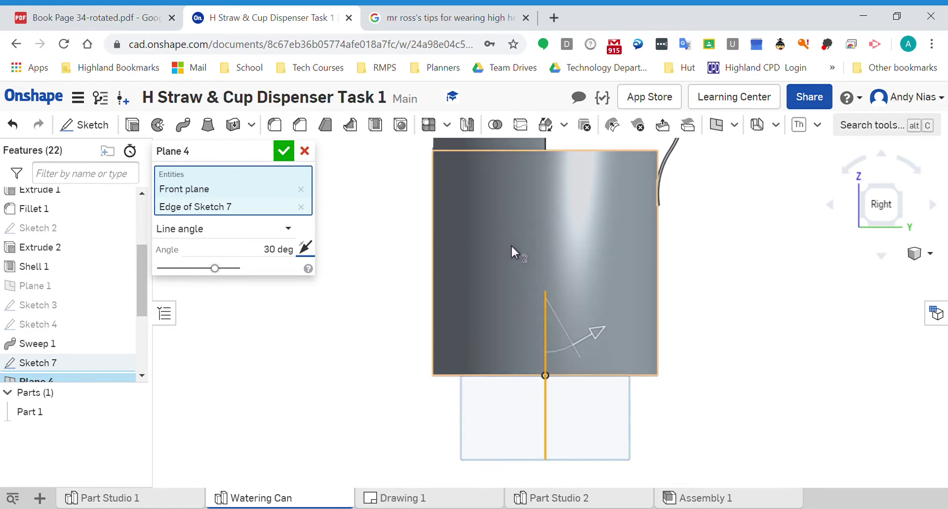
scroll(591, 351, down, 2)
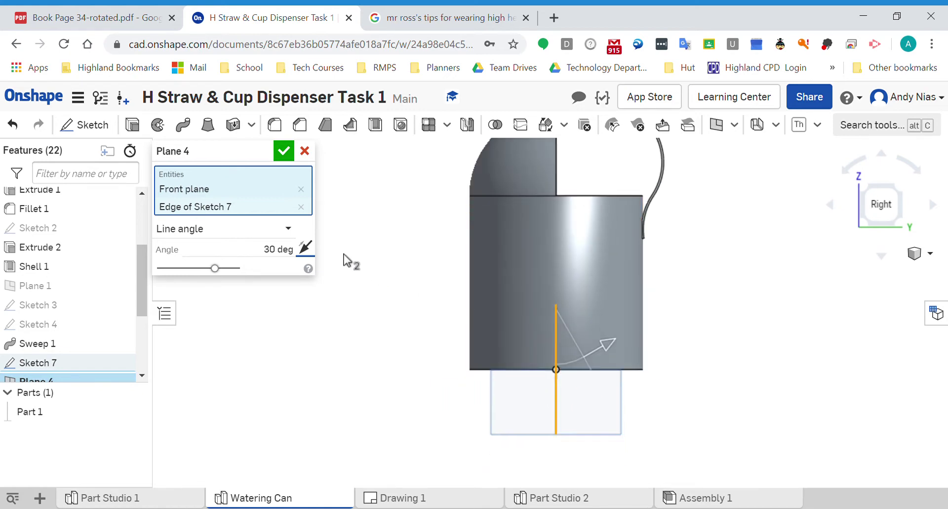
click(305, 248)
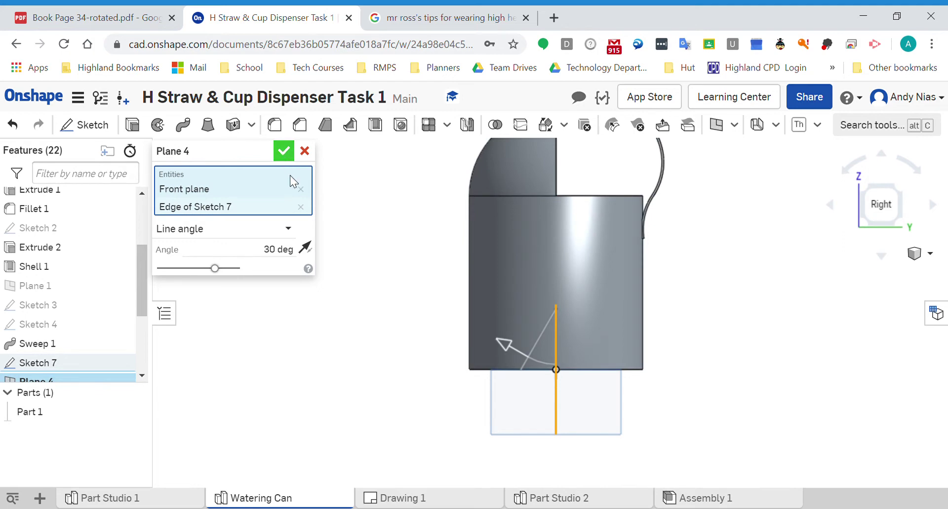
key(Return)
Step: Select Plane 4 and orbit the view to bring the can's top into sight
right_drag(363, 298, 511, 363)
click(38, 363)
right_drag(348, 358, 340, 349)
right_drag(404, 344, 397, 340)
middle_drag(397, 335, 423, 398)
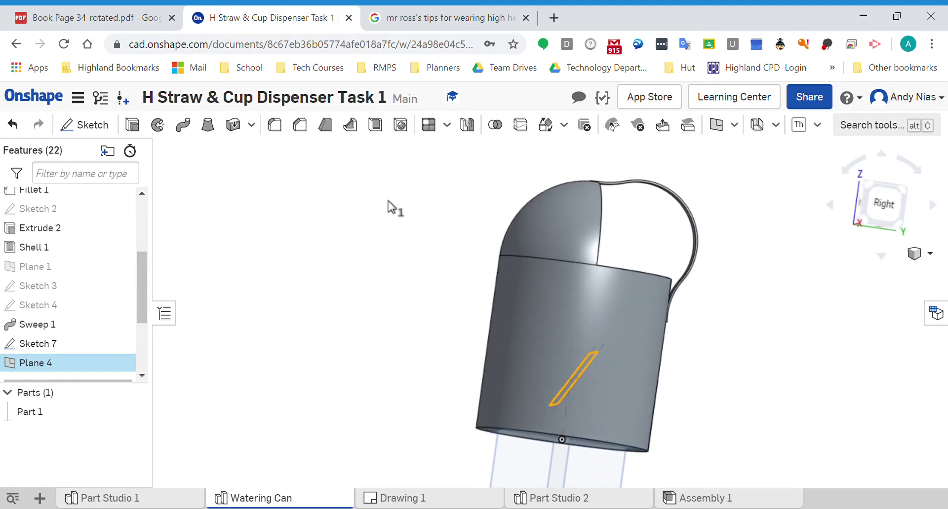
Step: Offset Plane 5 300 mm from Plane 4, flipped away from the can body
click(716, 124)
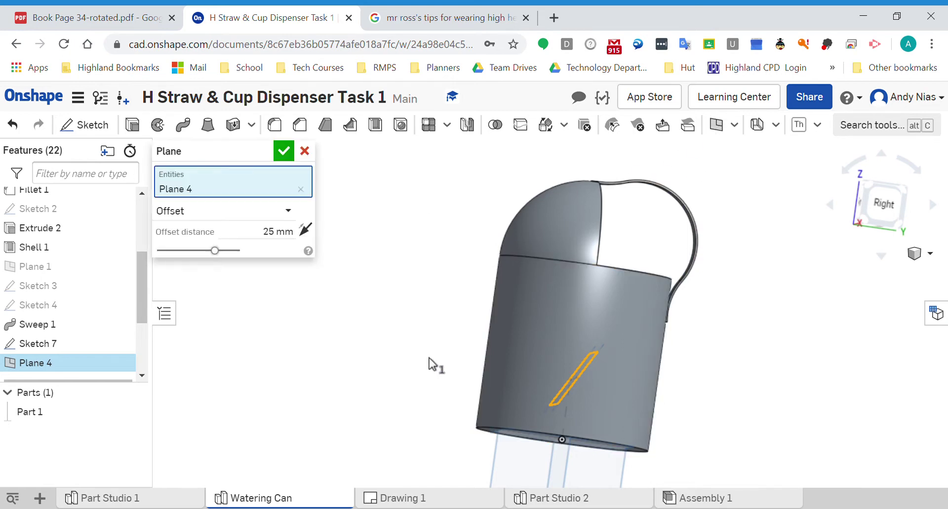
click(278, 235)
text(300)
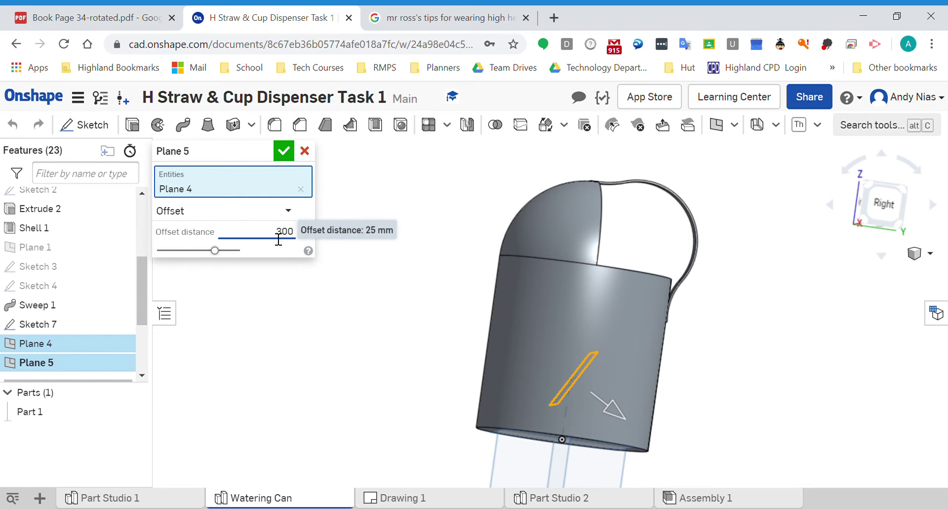
key(Return)
scroll(446, 309, up, 1)
scroll(447, 306, down, 3)
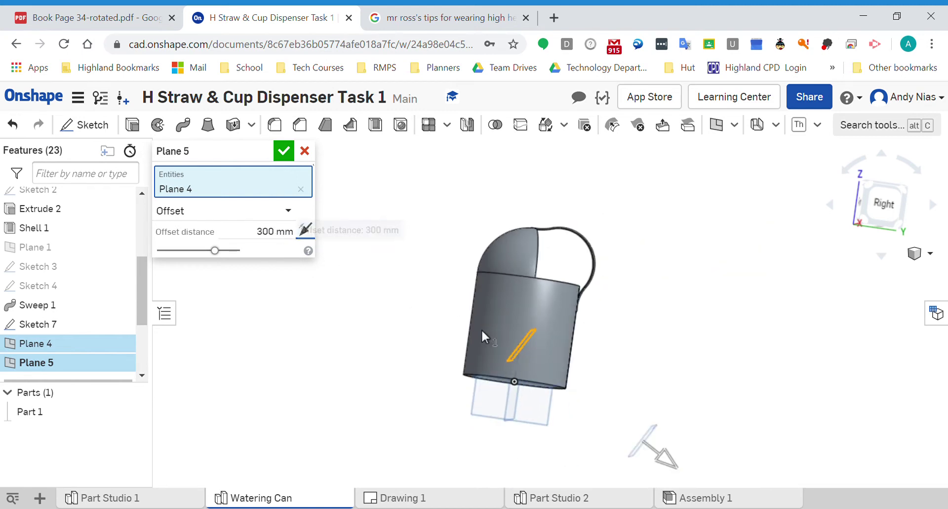
click(306, 230)
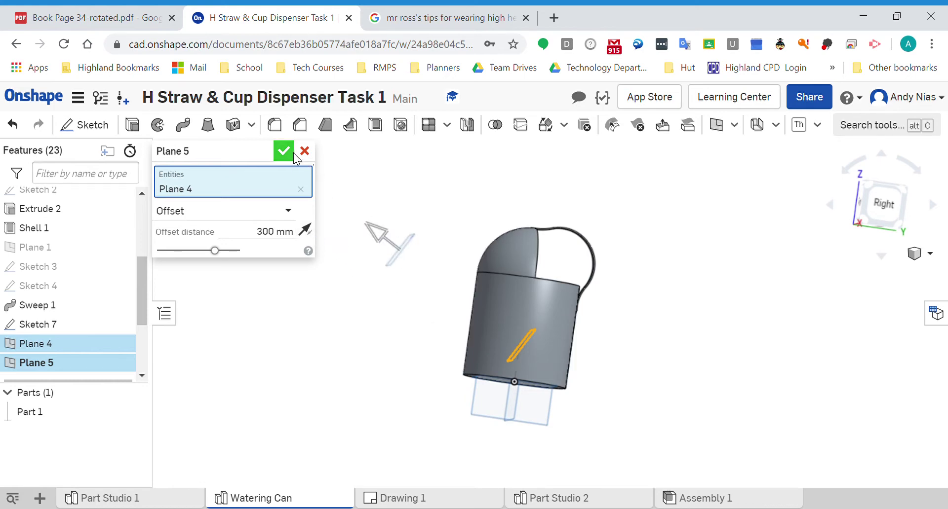
key(Return)
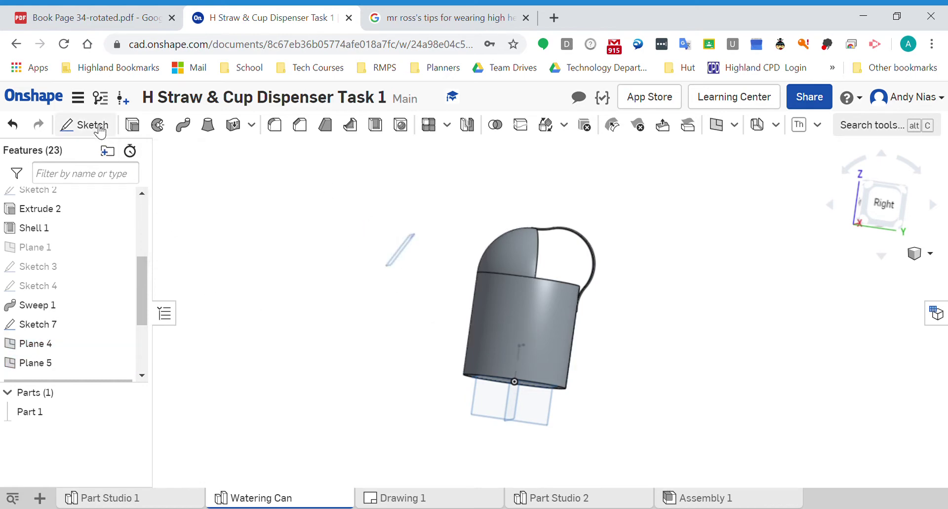
Step: Start a sketch on Plane 5 and view it face-on
click(84, 125)
click(407, 249)
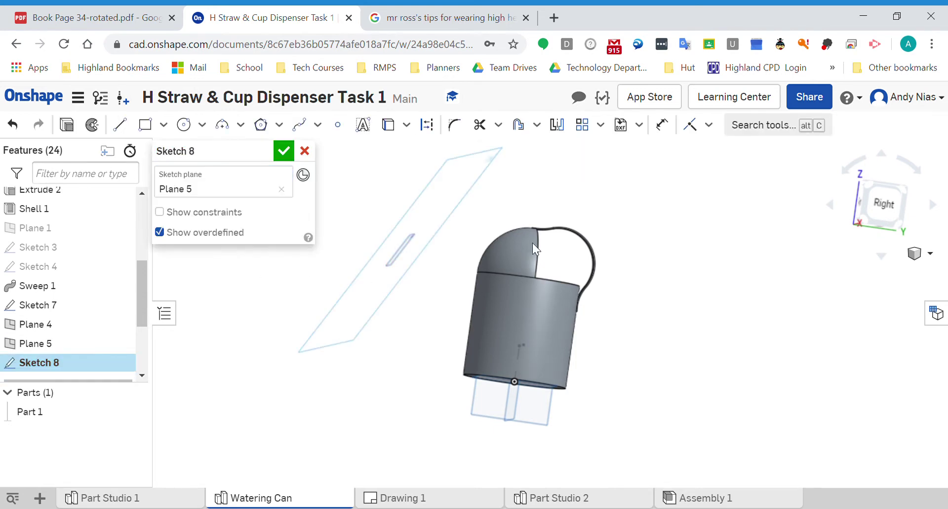
key(n)
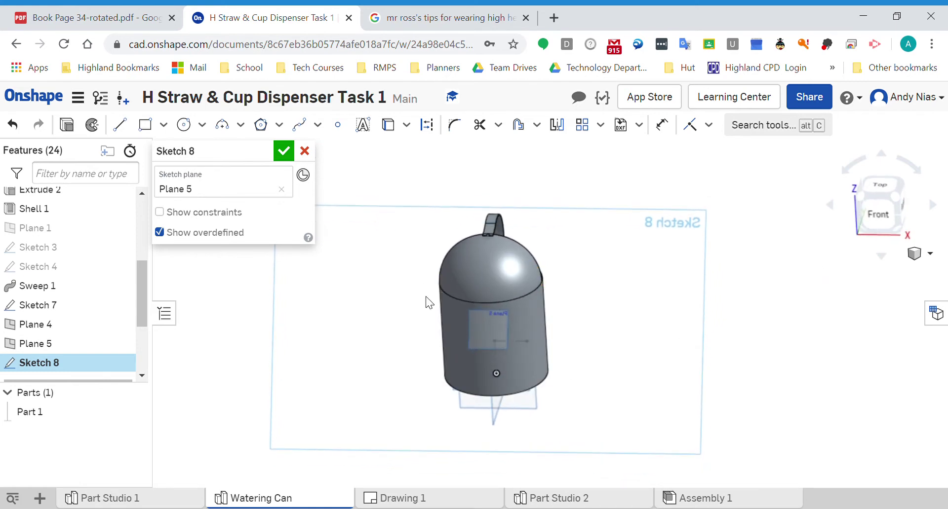
click(184, 125)
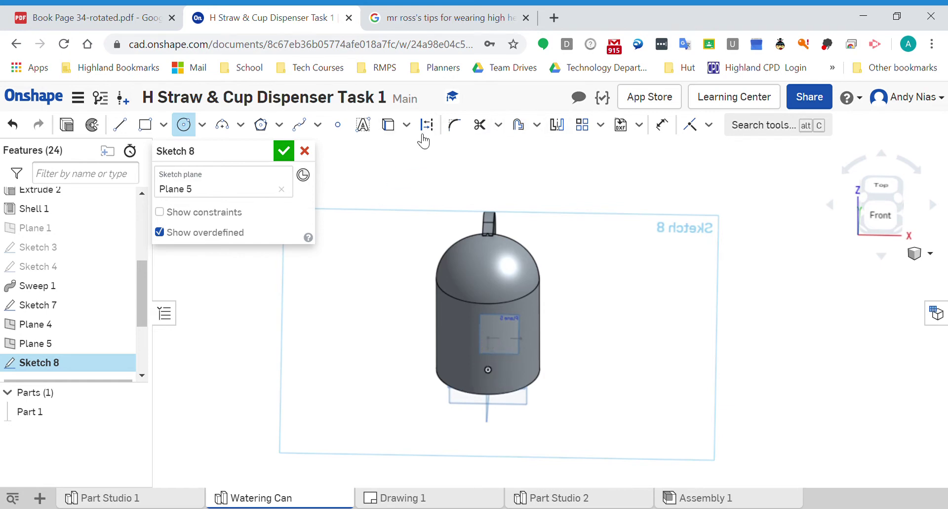
scroll(503, 345, up, 5)
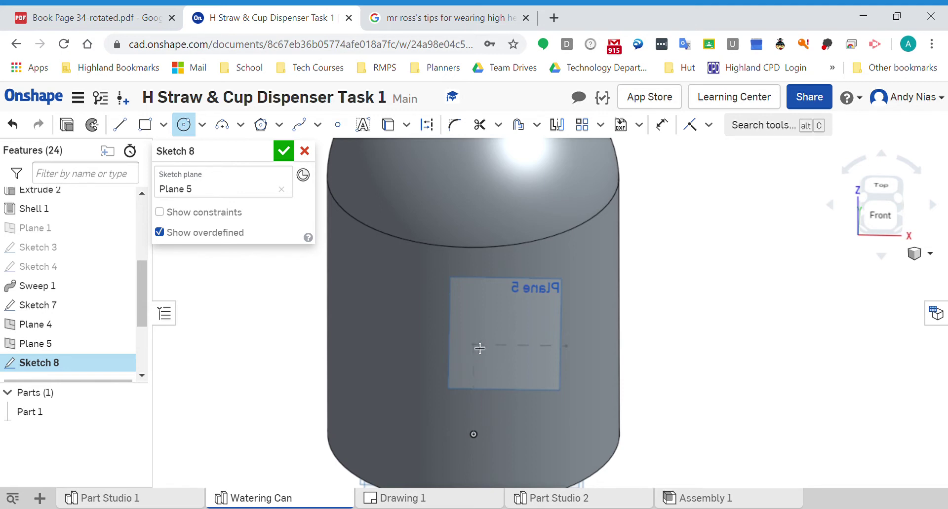
click(388, 125)
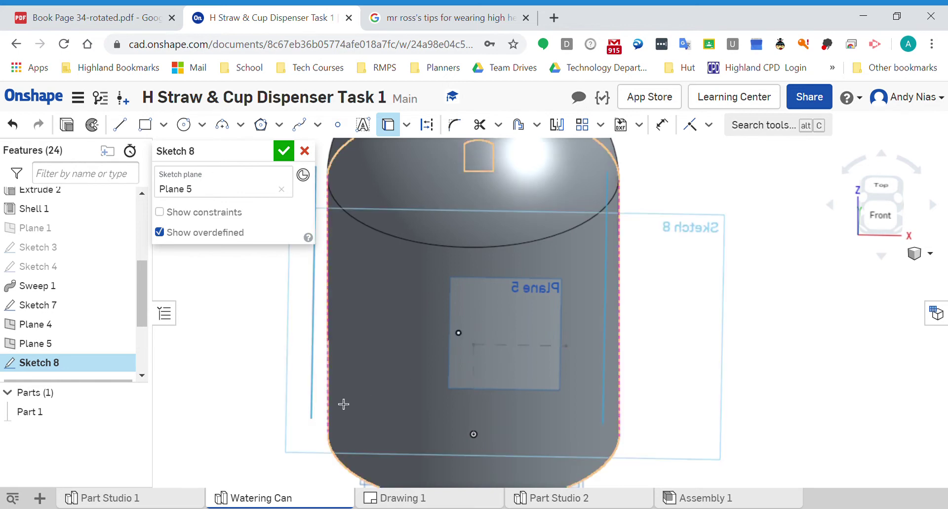
right_drag(346, 398, 353, 394)
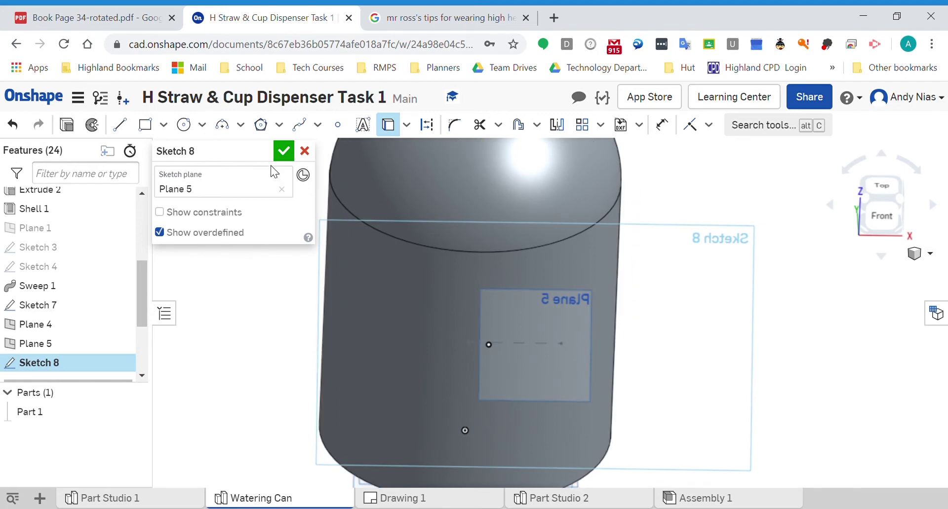
Step: Draw a Ø20 circle centred on the sketch origin
click(185, 127)
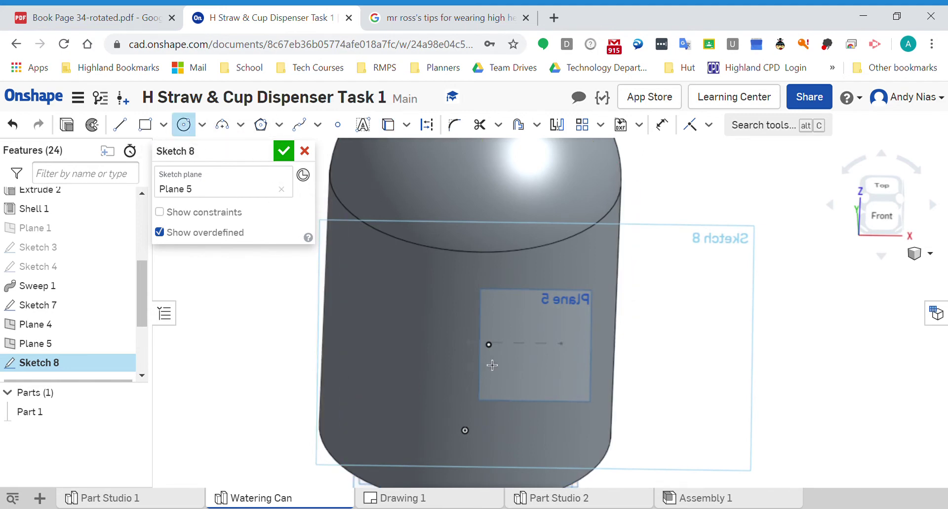
click(487, 347)
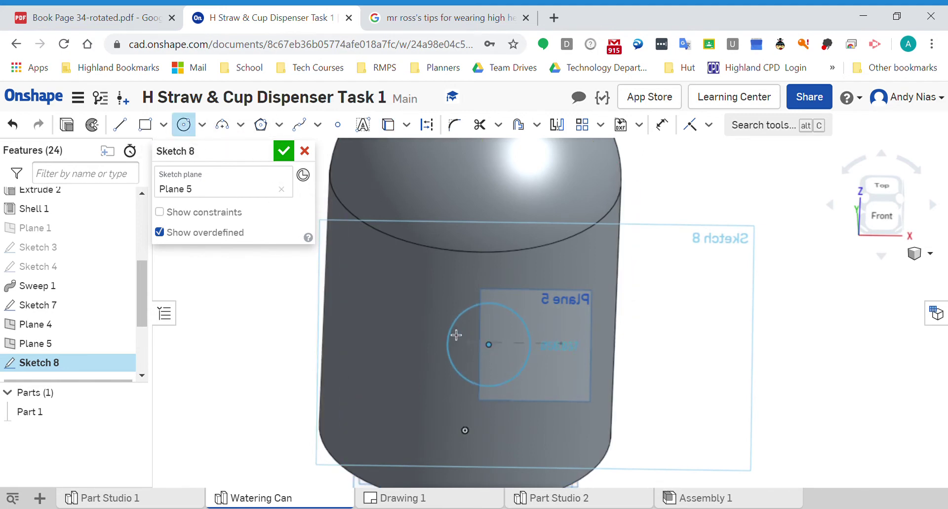
click(455, 335)
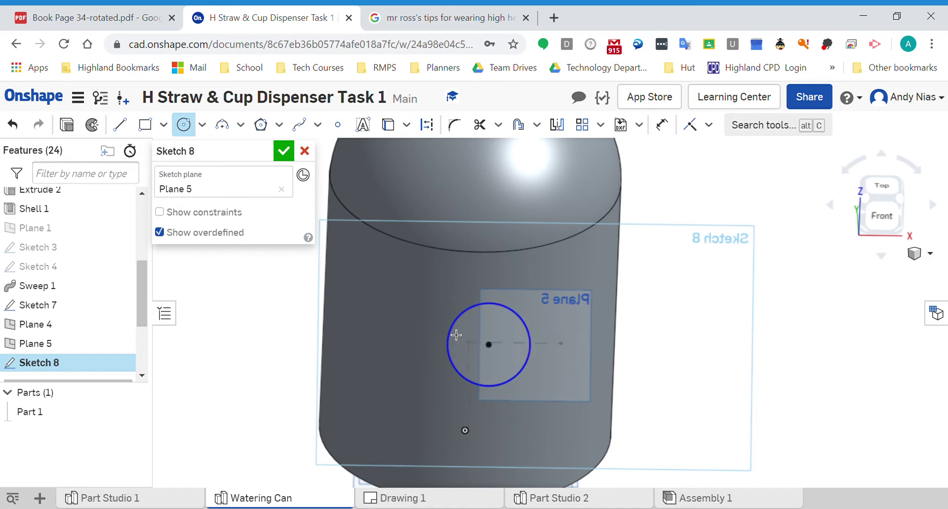
text(20)
key(Return)
scroll(496, 363, up, 3)
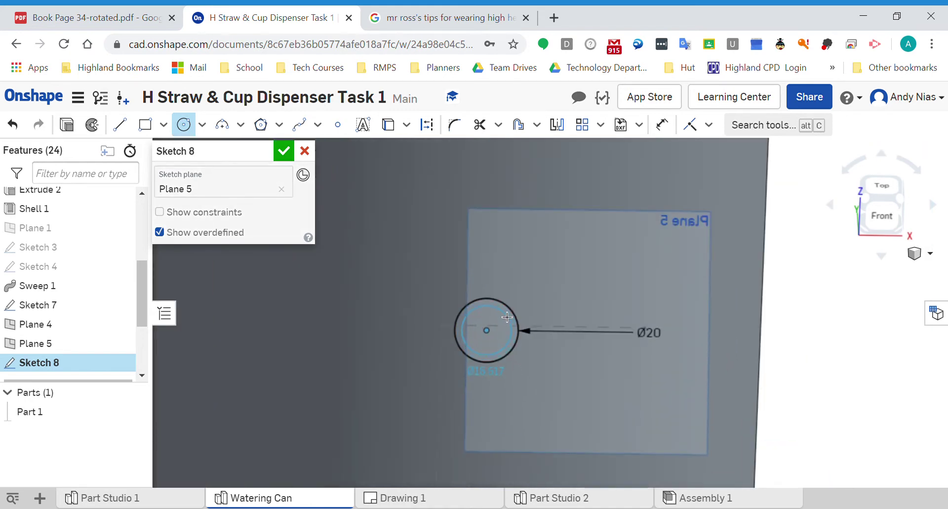
Step: Add a concentric Ø18 circle at the origin and finish the sketch
click(507, 318)
text(18)
key(Return)
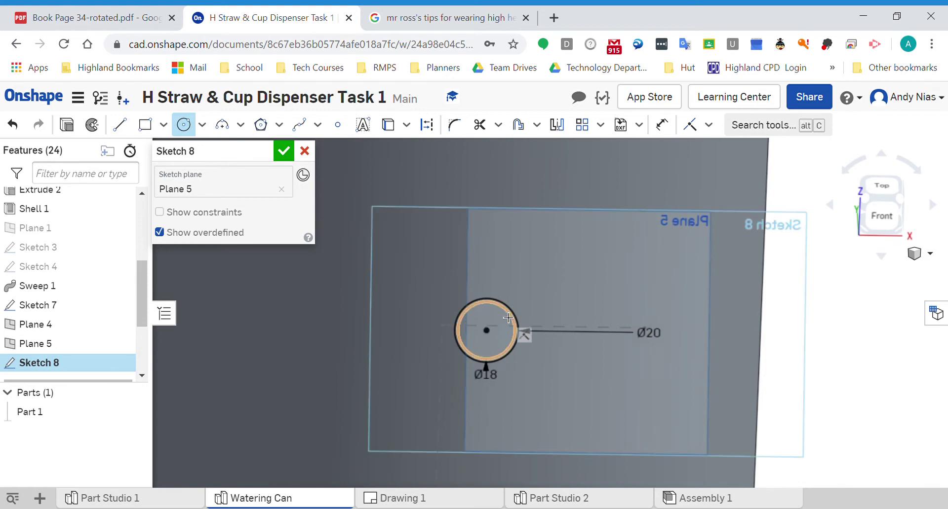
scroll(509, 318, down, 3)
key(Return)
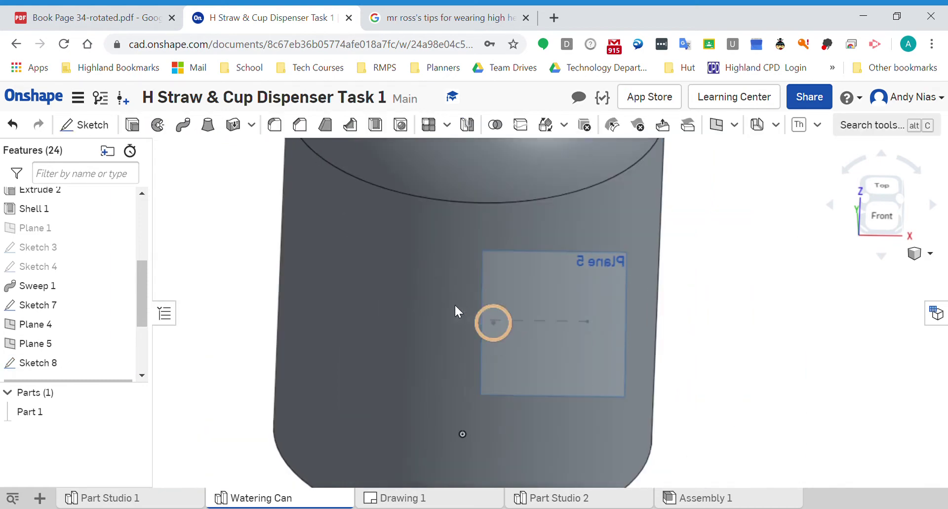
right_drag(455, 306, 305, 247)
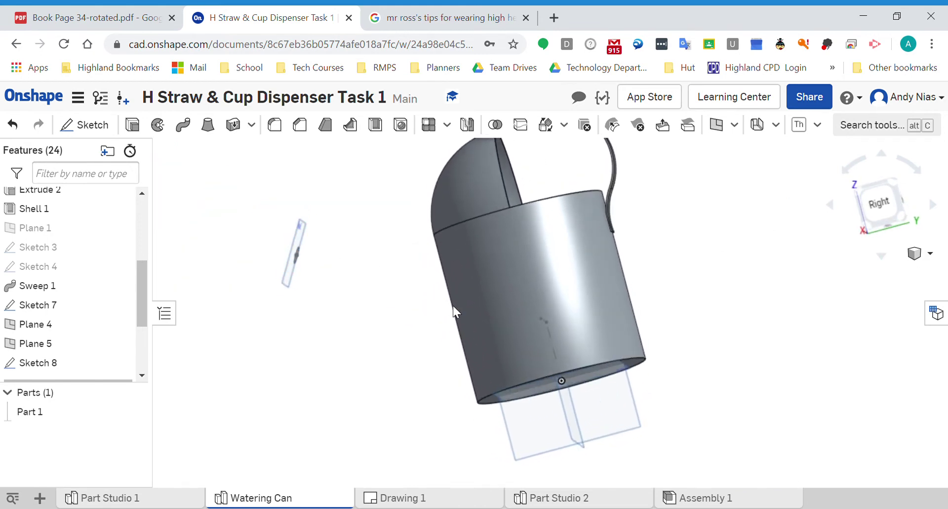
right_drag(452, 292, 264, 162)
Step: Extrude the ring between the Sketch 8 circles
click(133, 126)
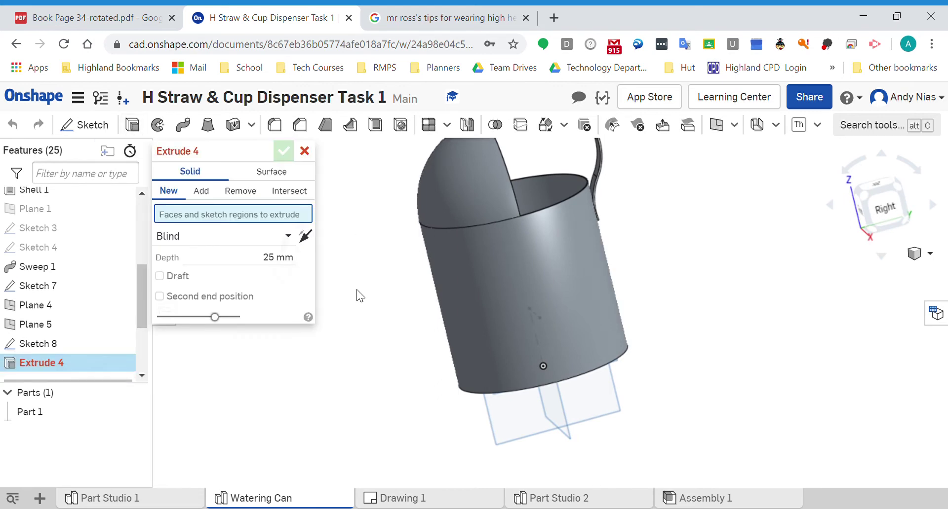
middle_drag(385, 292, 402, 295)
mouse_move(402, 294)
right_down()
mouse_move(442, 272)
mouse_move(447, 262)
mouse_move(426, 259)
right_up()
scroll(487, 210, up, 5)
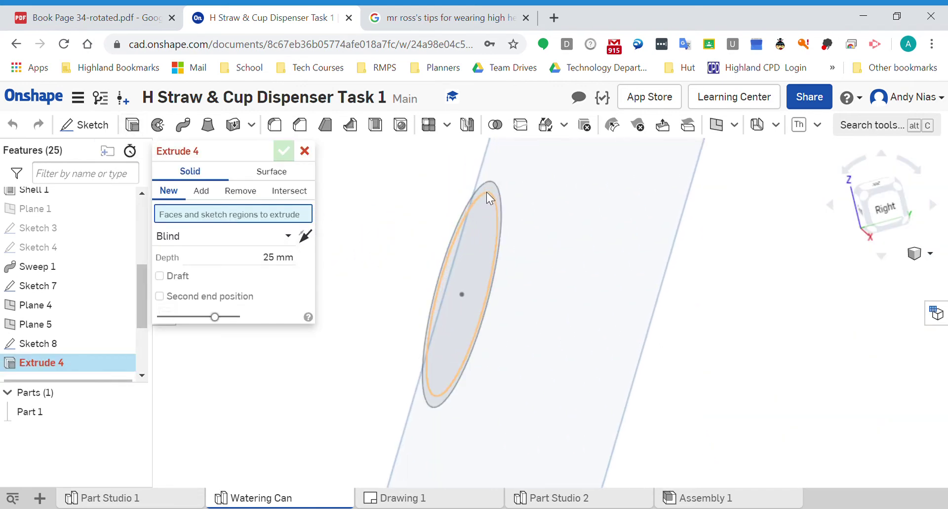
click(488, 191)
scroll(407, 267, down, 4)
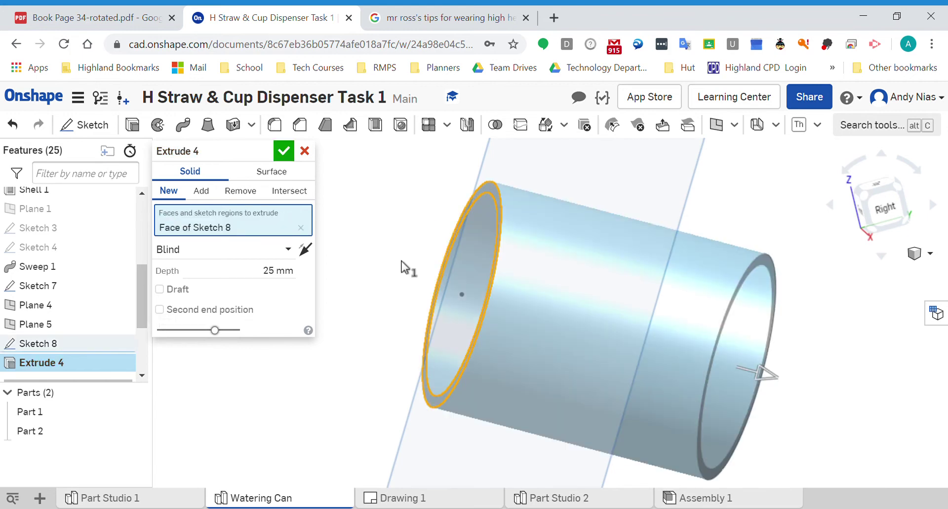
mouse_move(578, 346)
right_down()
mouse_move(618, 348)
mouse_move(583, 336)
right_up()
scroll(583, 336, down, 5)
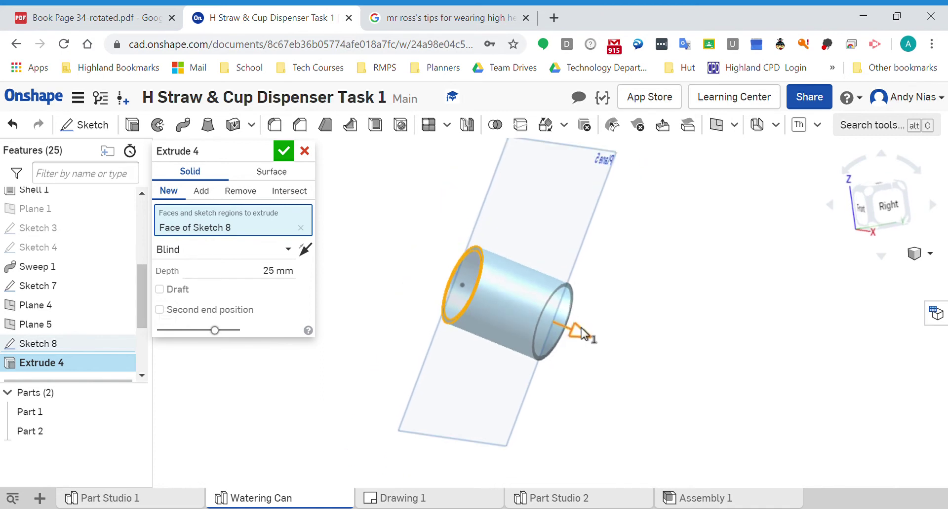
middle_drag(631, 347, 534, 323)
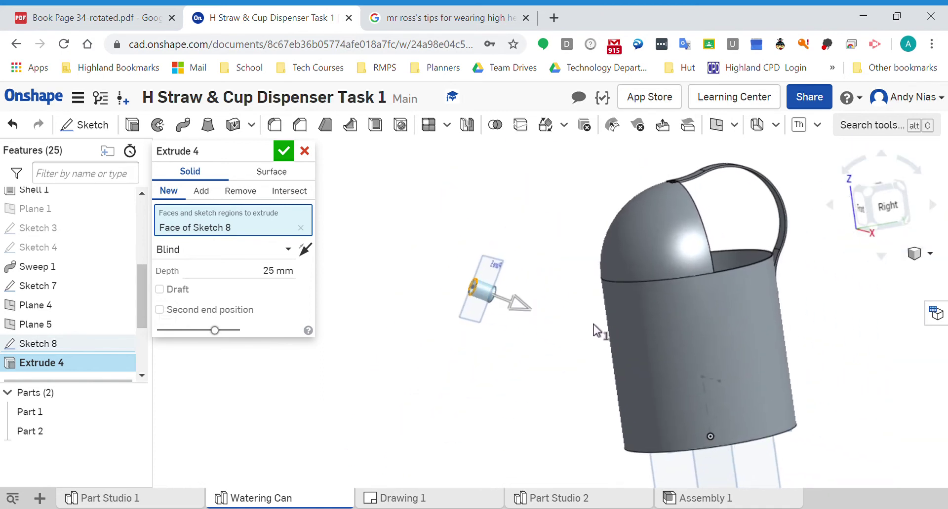
Step: Set the blind extrude depth to 230 mm after trying 300 and 250 mm
click(285, 279)
text(300)
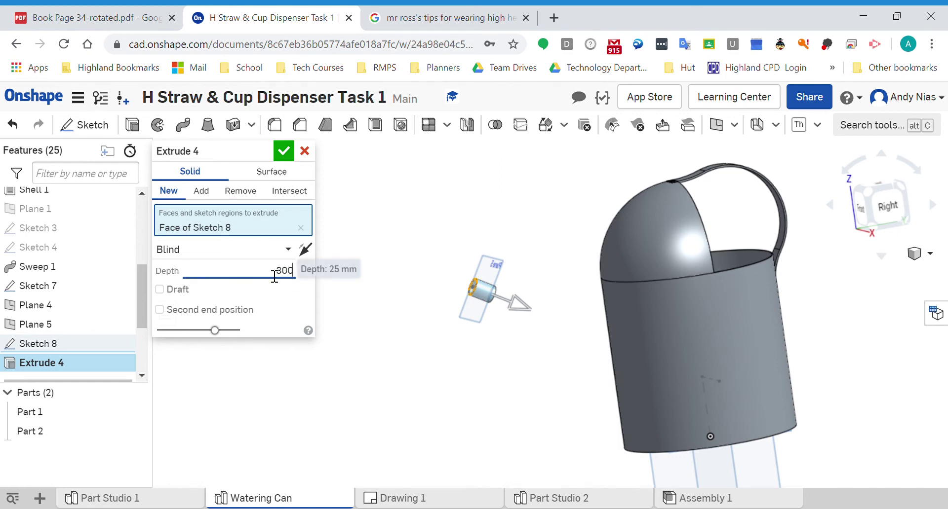
key(Tab)
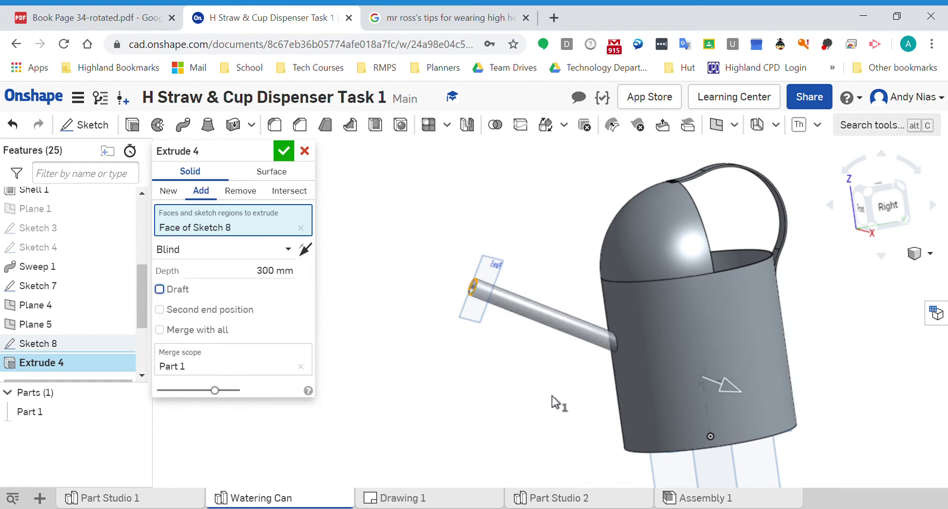
right_drag(814, 315, 836, 354)
click(277, 278)
text(250)
key(Tab)
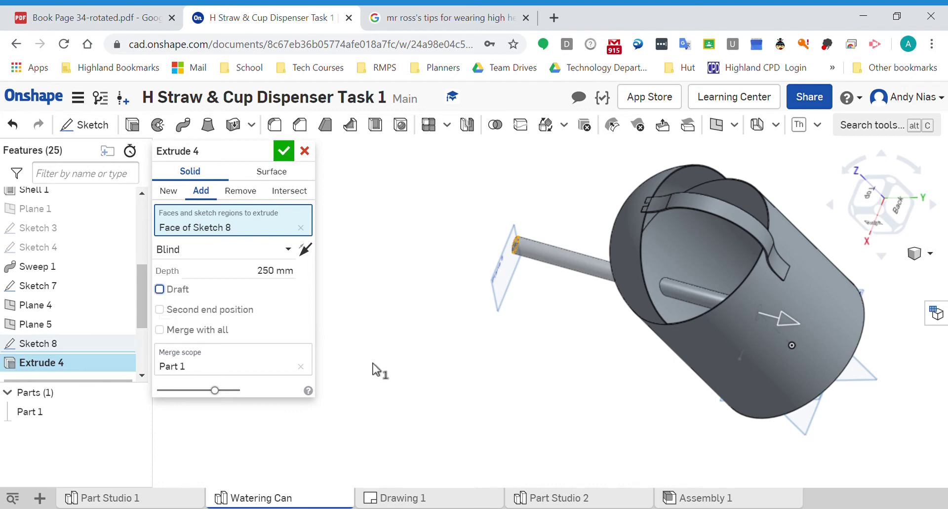
click(271, 276)
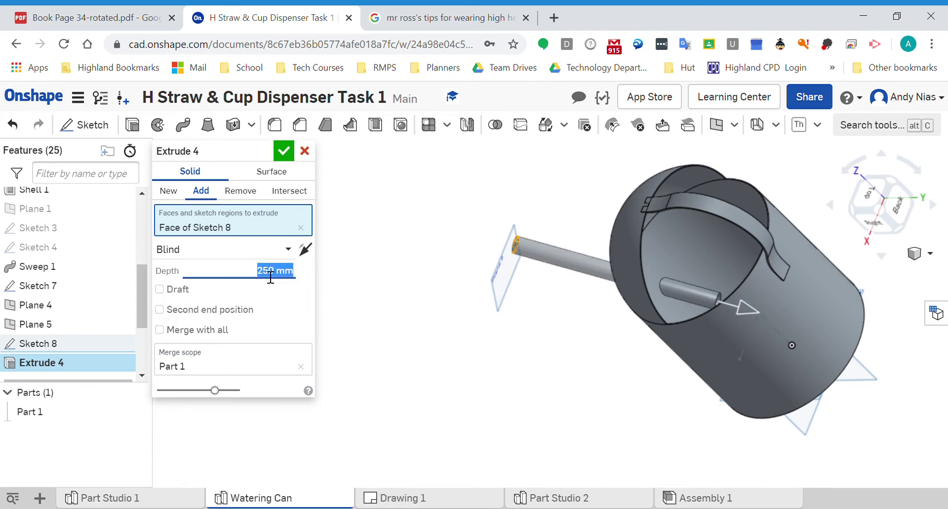
text(230)
key(Return)
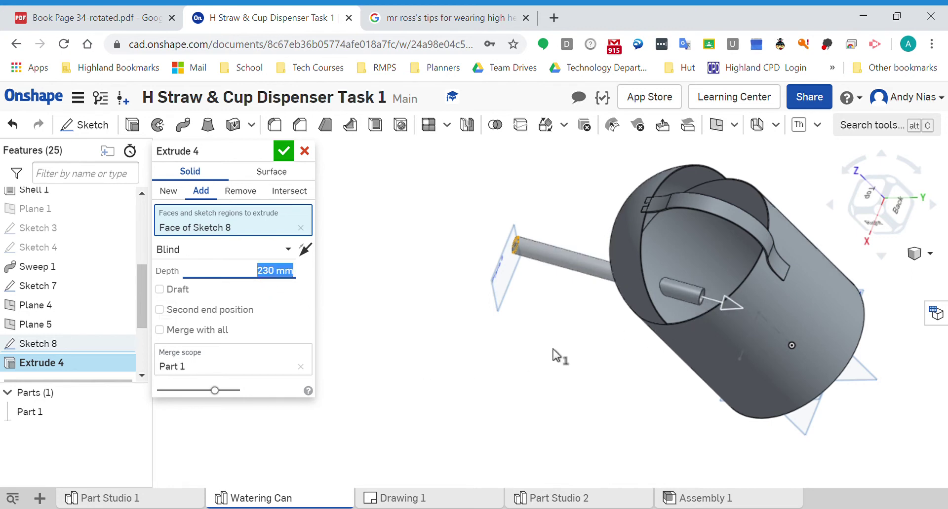
right_drag(555, 355, 599, 327)
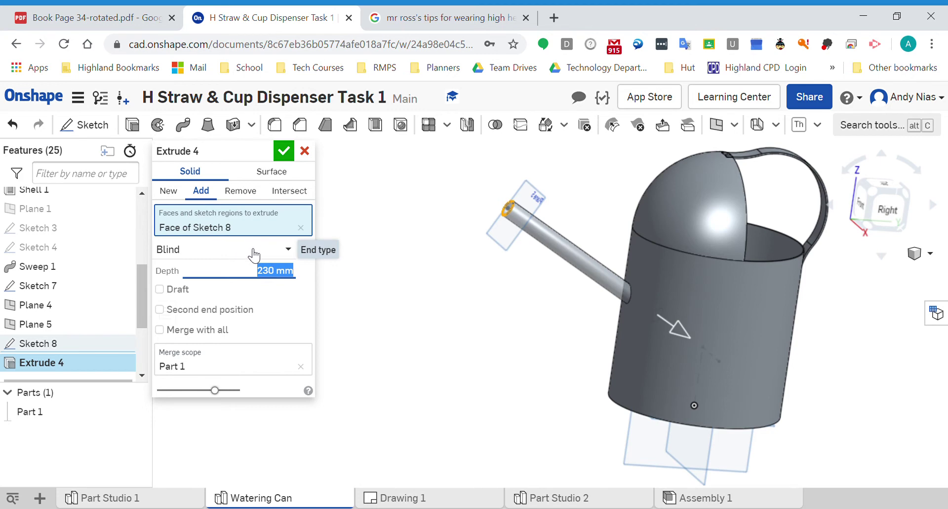
Step: Change the spout extrusion's end type to Up to next, after briefly trying Symmetric
click(289, 251)
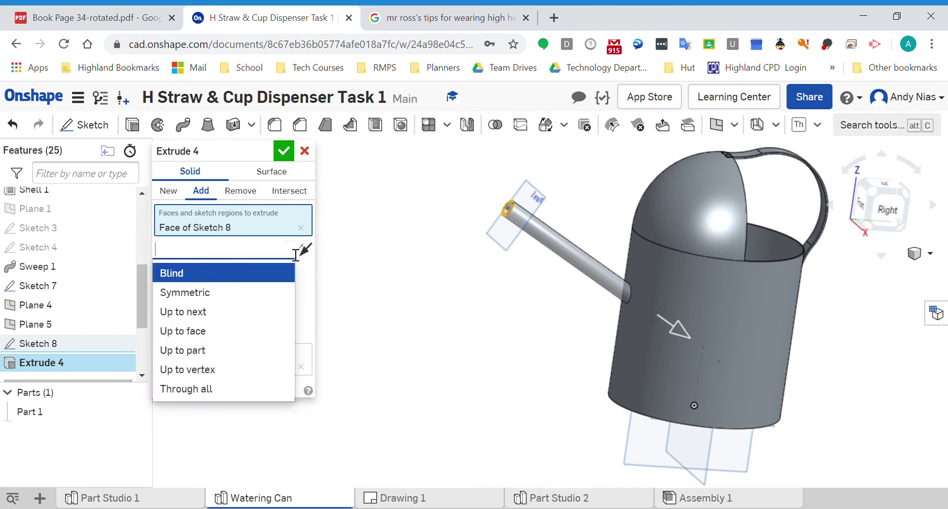
click(222, 295)
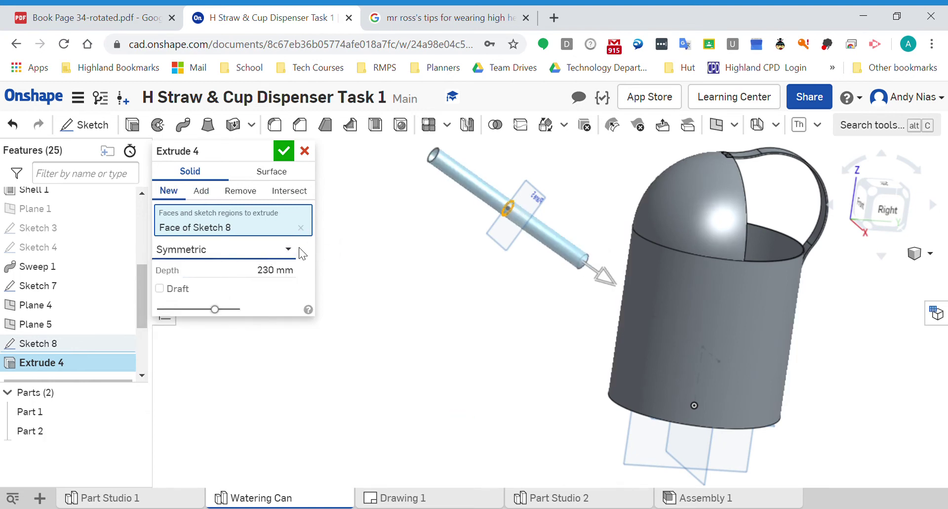
click(289, 251)
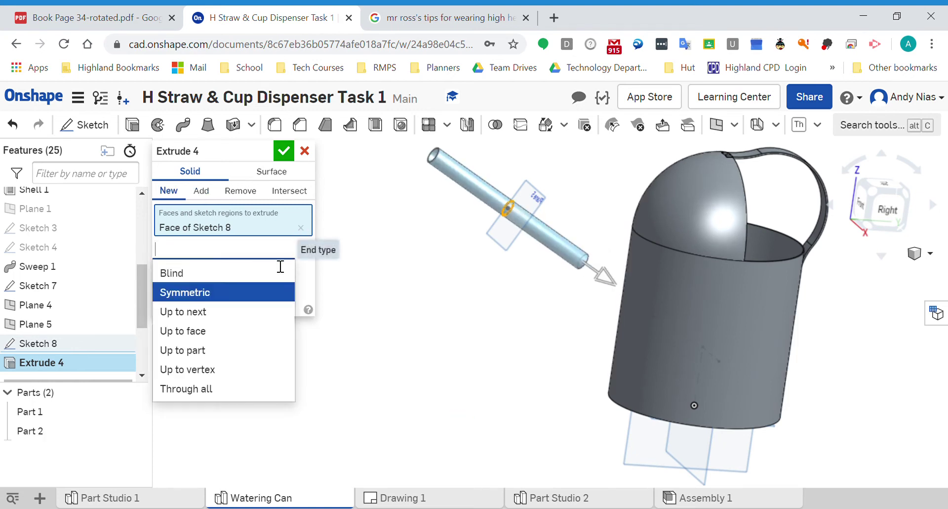
click(231, 313)
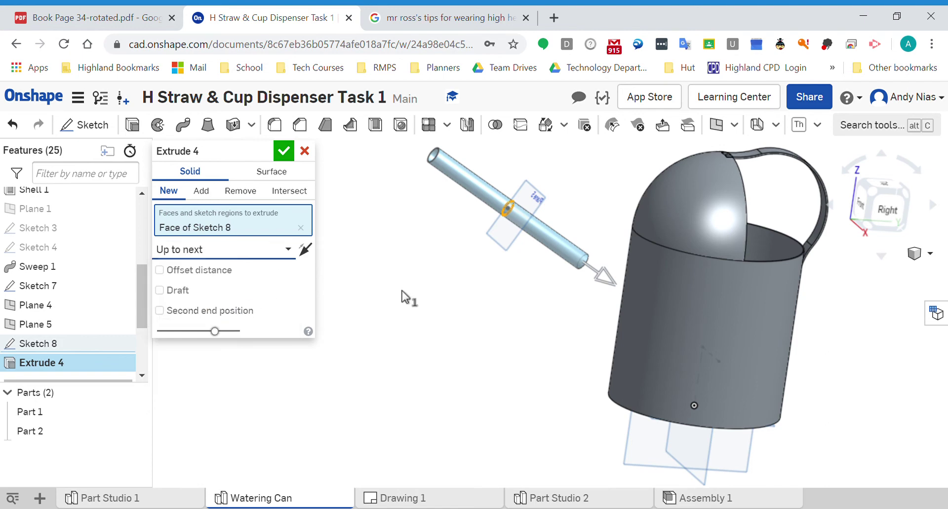
right_drag(466, 339, 514, 212)
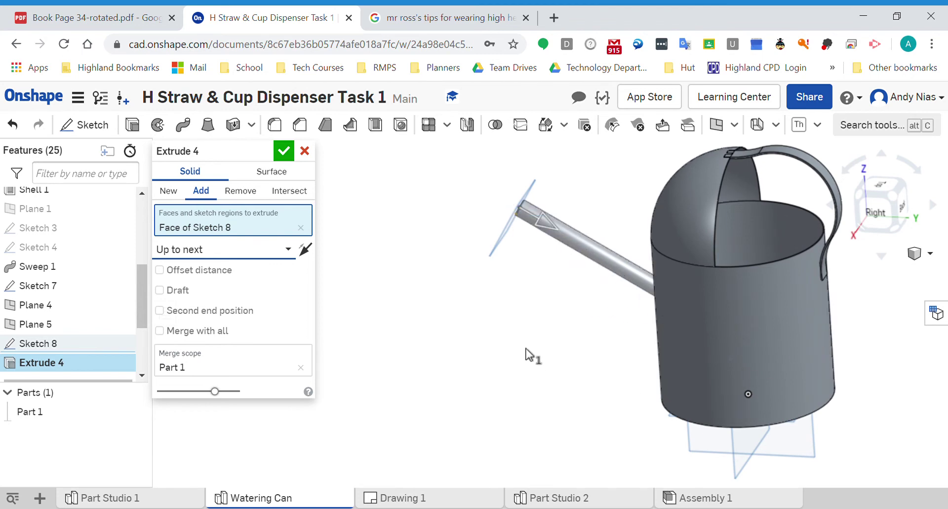
right_drag(529, 354, 636, 303)
Step: Accept Extrude 4 and inspect the single-part can from isometric and side angles
click(286, 155)
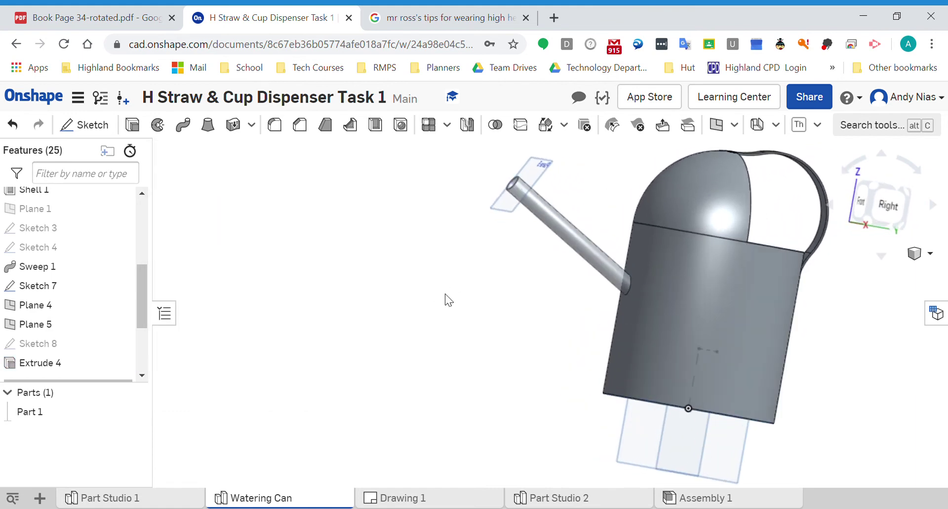
scroll(458, 295, down, 2)
right_drag(479, 314, 491, 329)
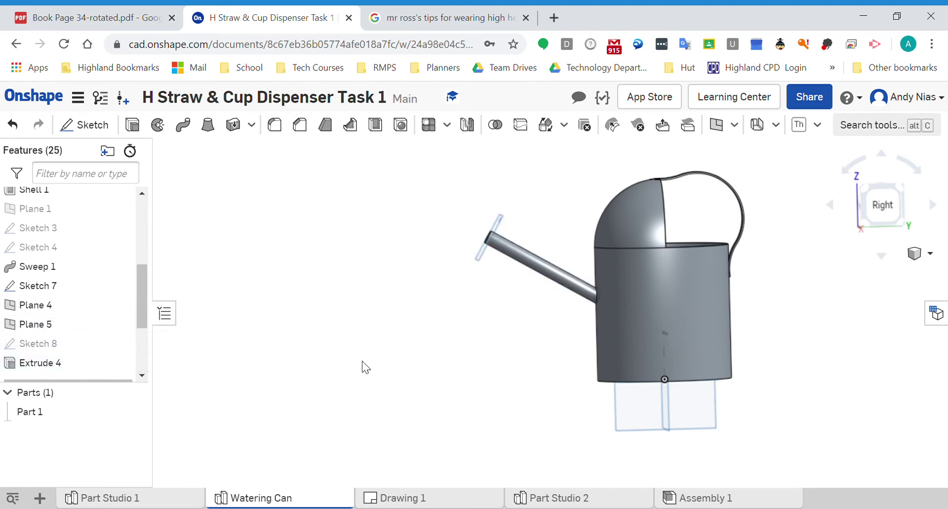
key(shift+7)
right_drag(529, 345, 546, 311)
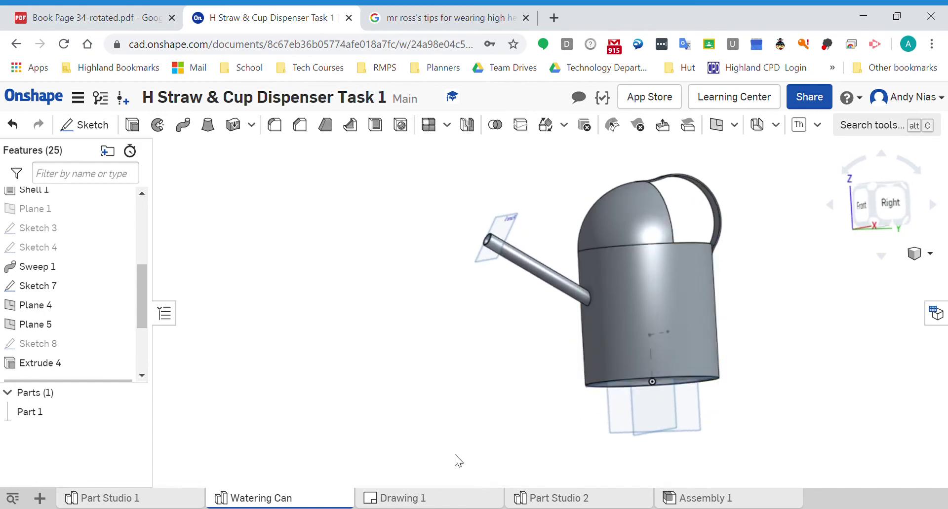
Step: Update Drawing 1 with the new spout and zoom the sheet onto the elevation view
click(458, 498)
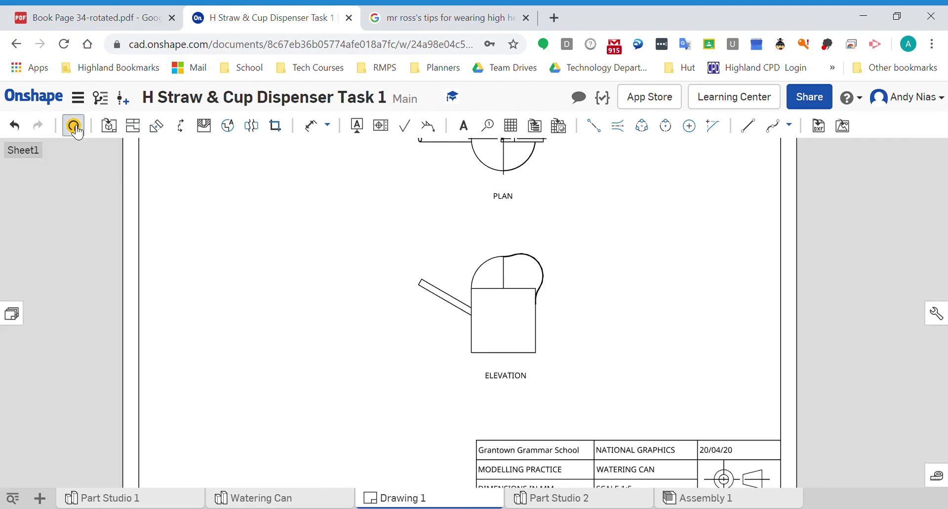
click(73, 126)
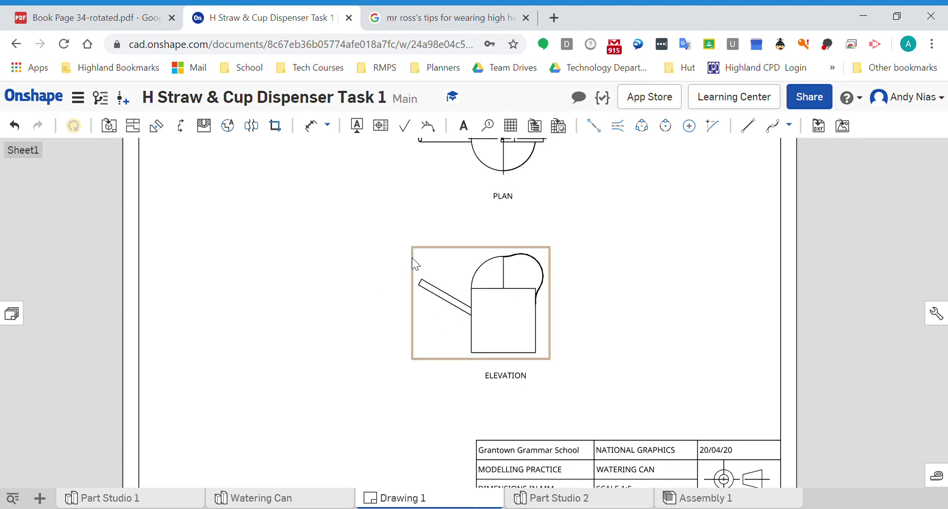
middle_drag(413, 262, 423, 340)
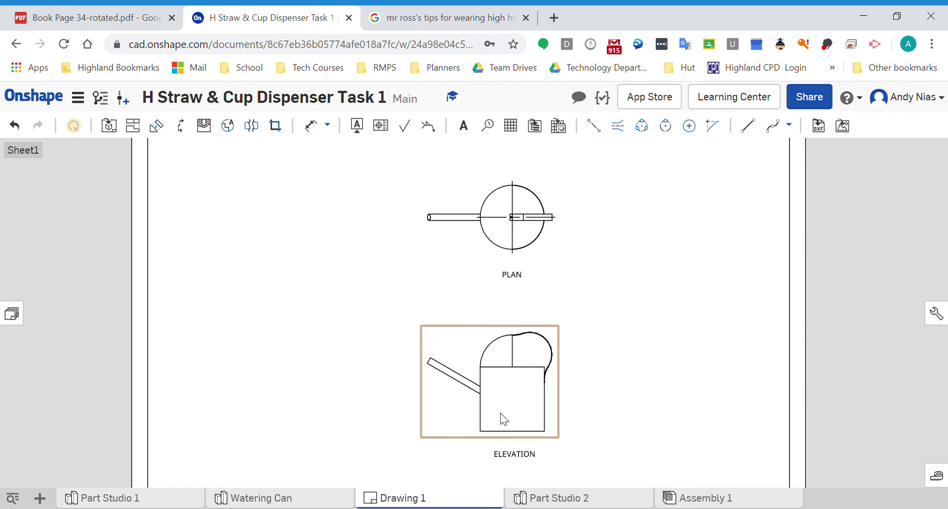
middle_drag(510, 406, 502, 376)
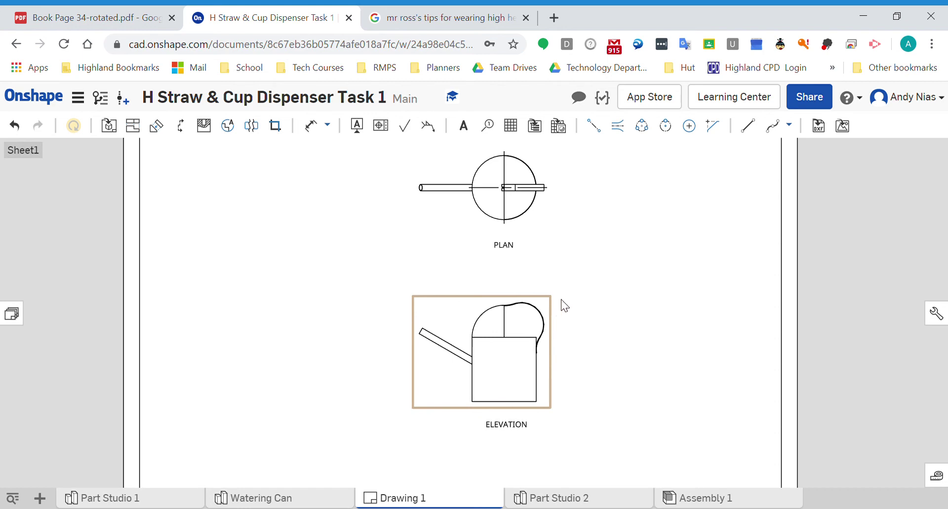
scroll(472, 351, up, 2)
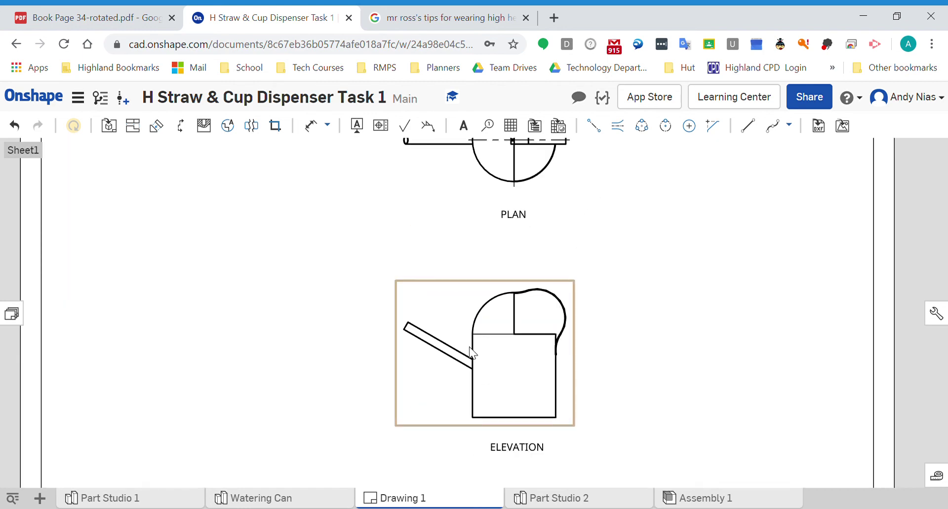
scroll(464, 341, up, 3)
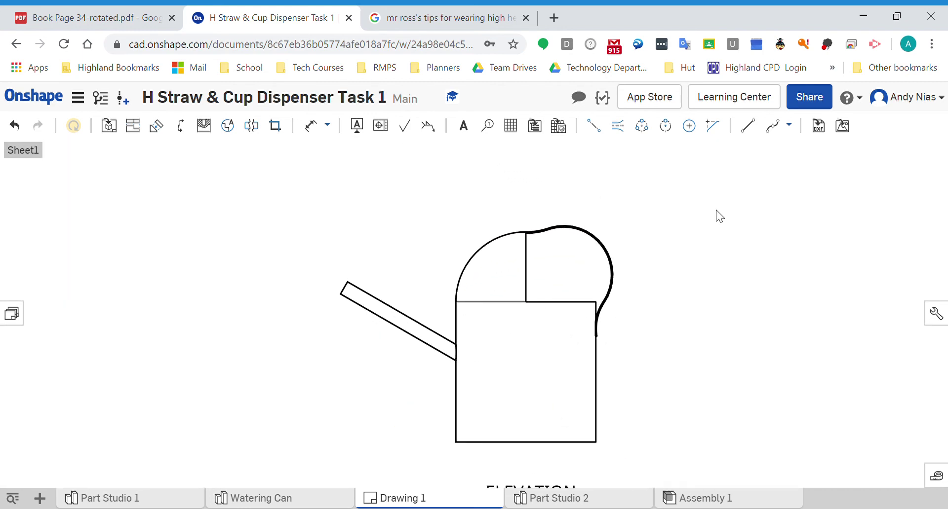
scroll(514, 241, up, 1)
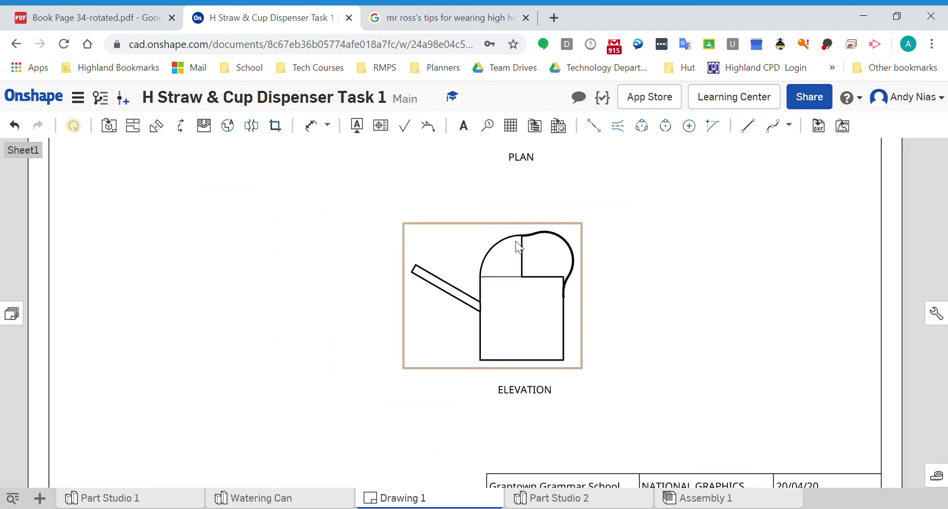
scroll(515, 241, down, 5)
right_drag(527, 145, 540, 242)
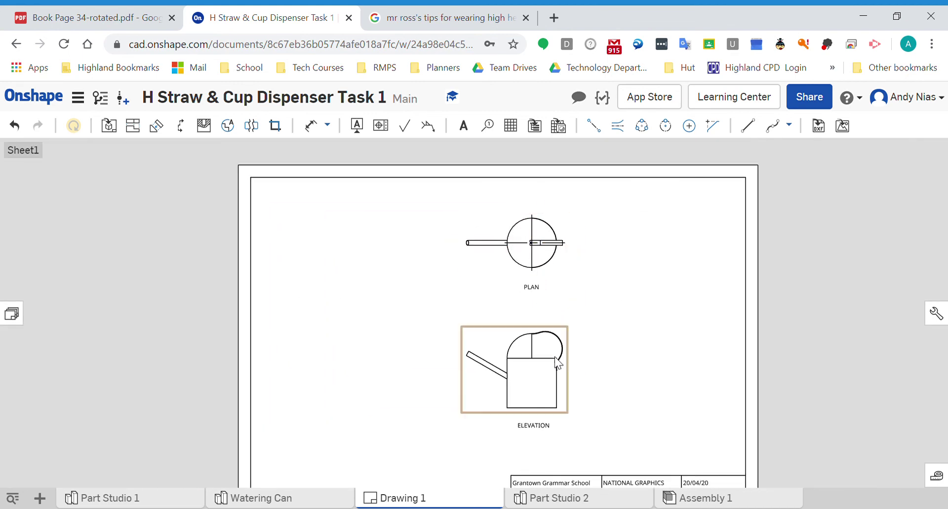
scroll(545, 400, up, 5)
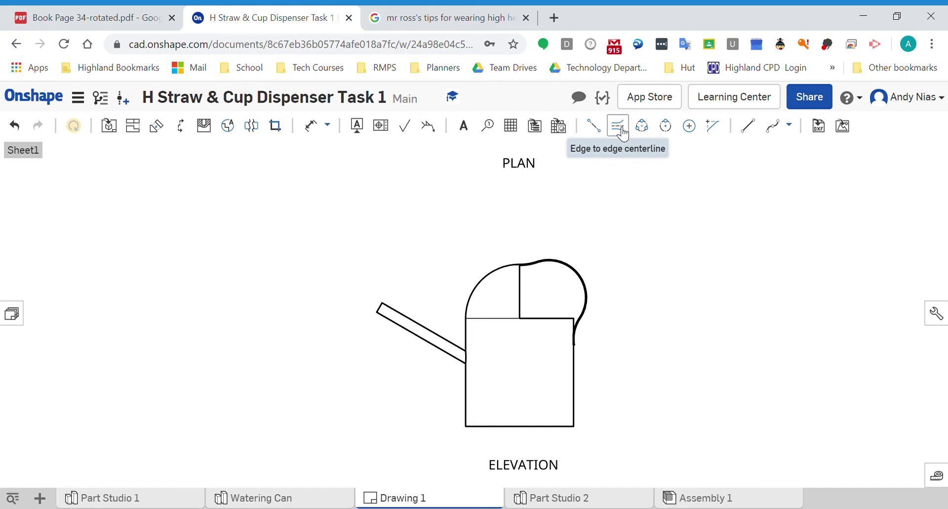
Step: Add edge-to-edge centrelines down the can body and along the spout
click(623, 131)
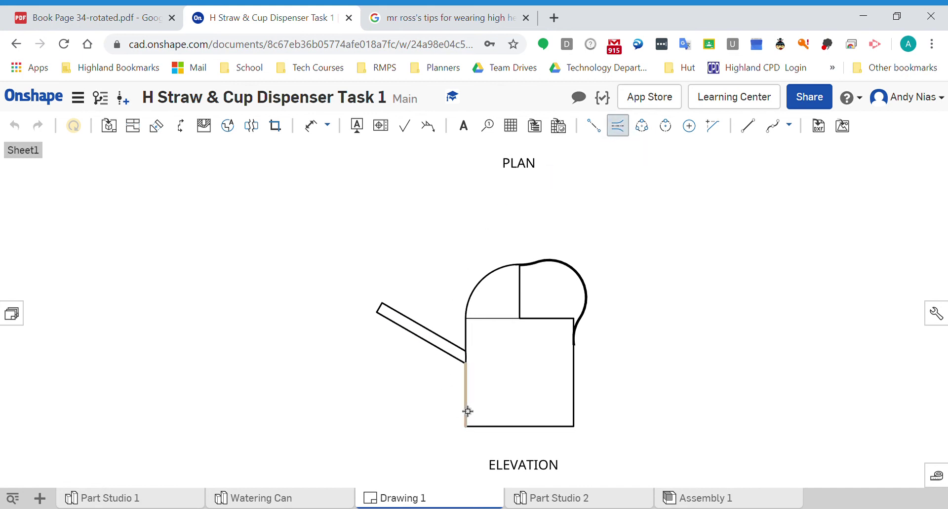
click(583, 384)
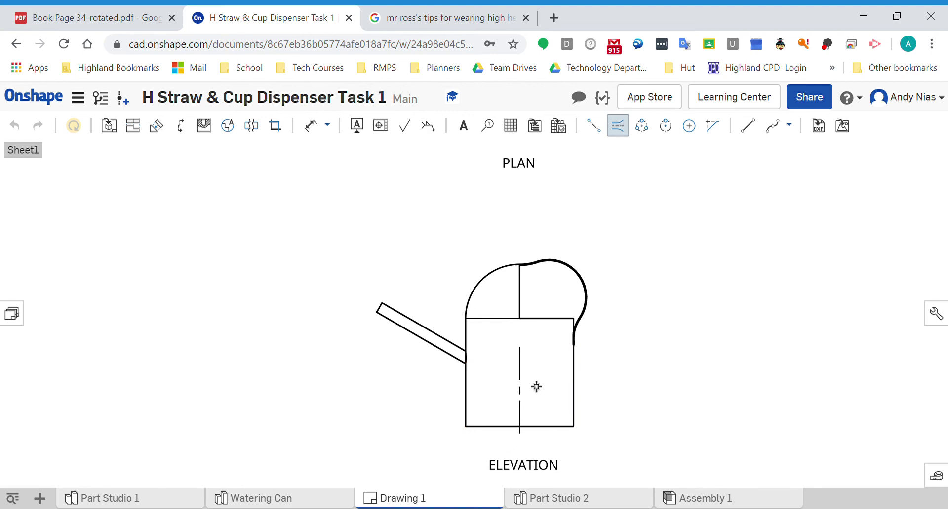
click(439, 336)
key(Escape)
Step: Drag the centreline end grips to extend the body centreline upward and the spout centreline to meet it
click(521, 367)
mouse_move(520, 348)
mouse_down()
mouse_move(525, 250)
mouse_move(528, 257)
mouse_up()
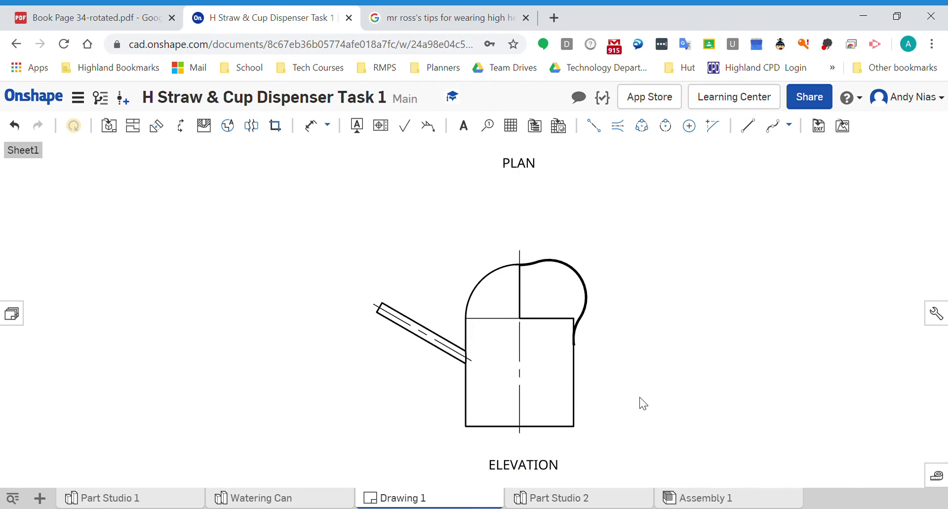
click(472, 362)
click(493, 376)
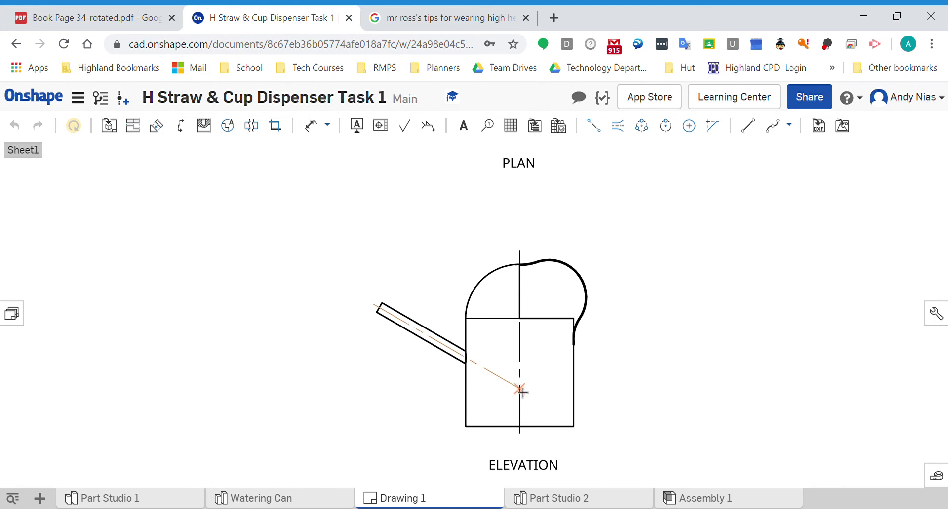
click(522, 392)
scroll(521, 405, up, 5)
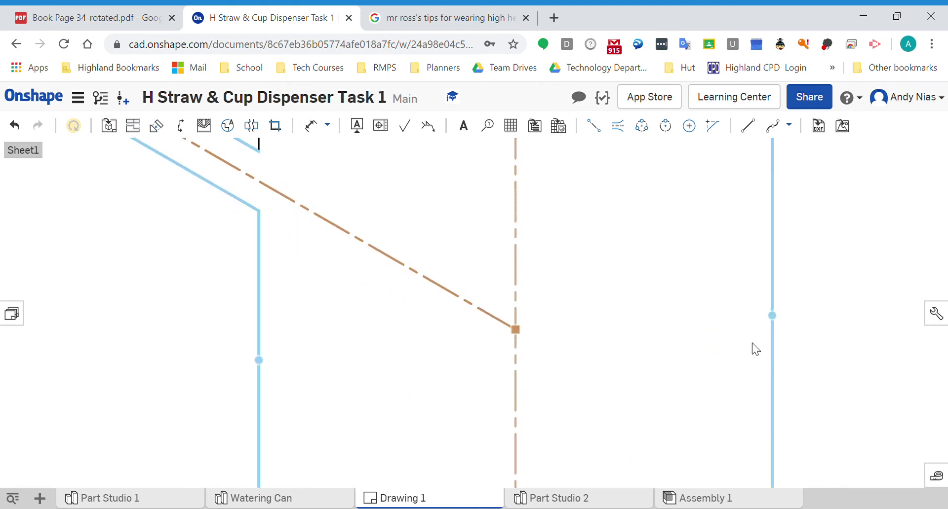
click(712, 362)
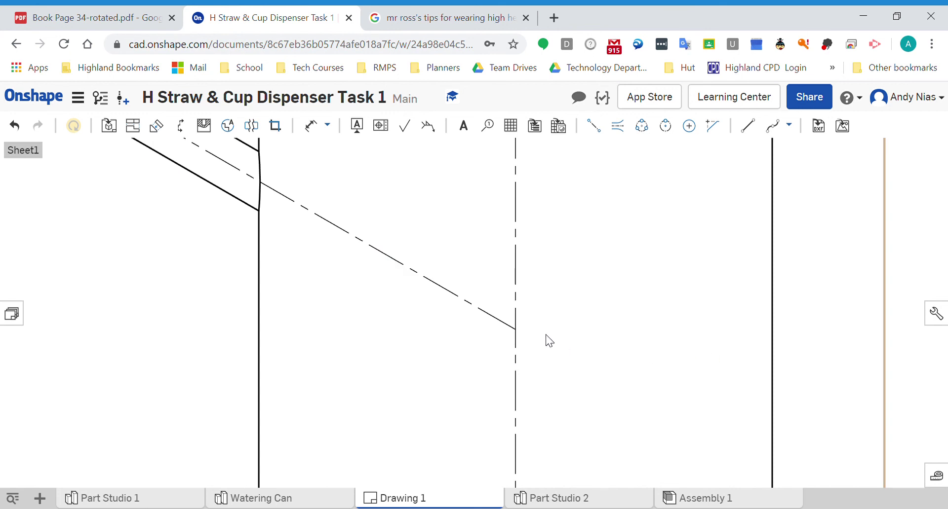
click(517, 330)
Step: Dimension the centrelines' meeting point 70 above the can's bottom edge
scroll(517, 329, down, 5)
click(309, 303)
click(316, 126)
click(551, 388)
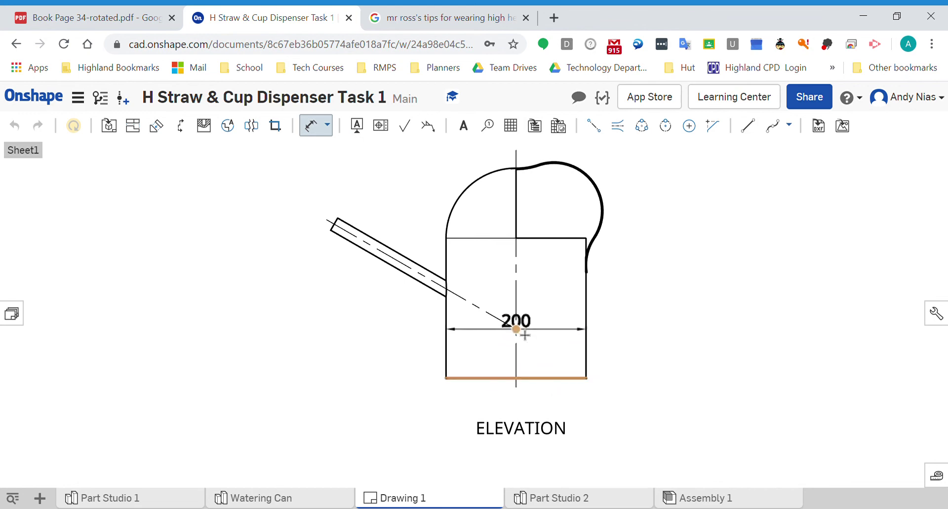
click(524, 335)
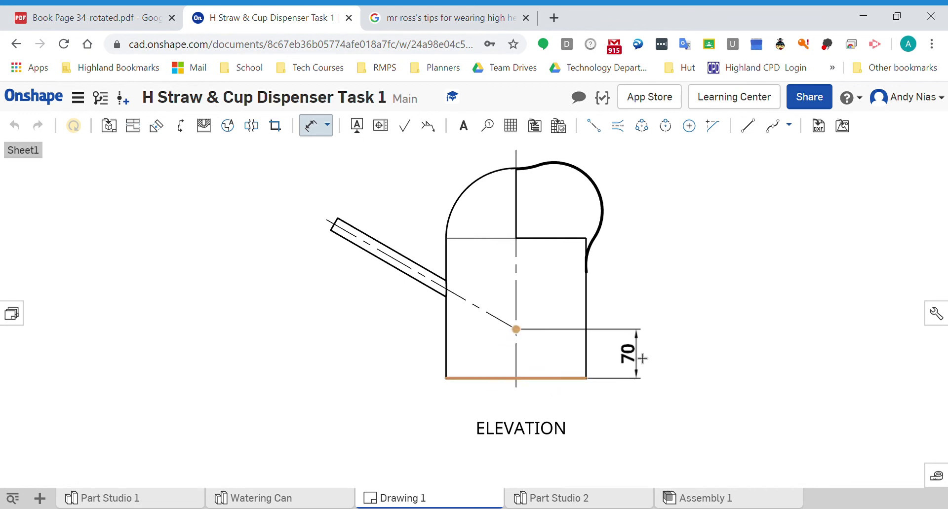
click(651, 357)
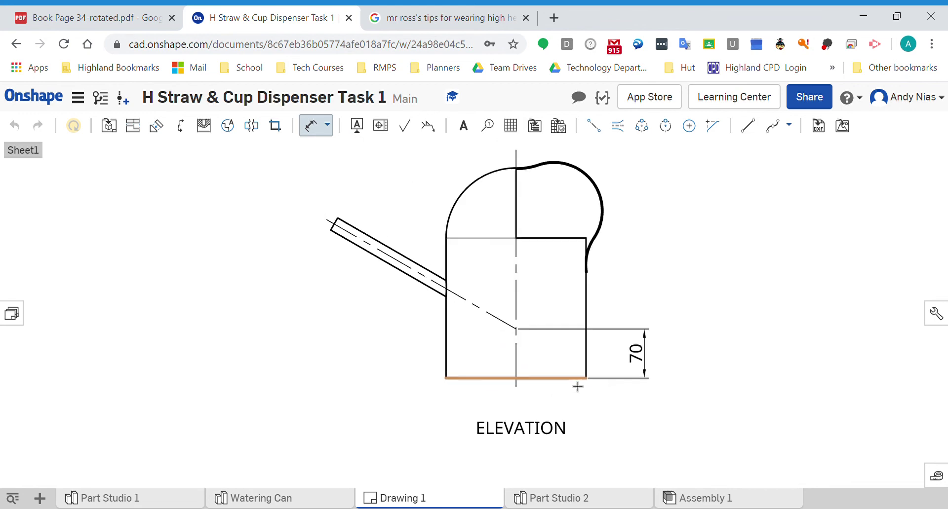
Step: Add a 60.0° angle dimension between the spout edge and the body's left side
scroll(575, 385, down, 3)
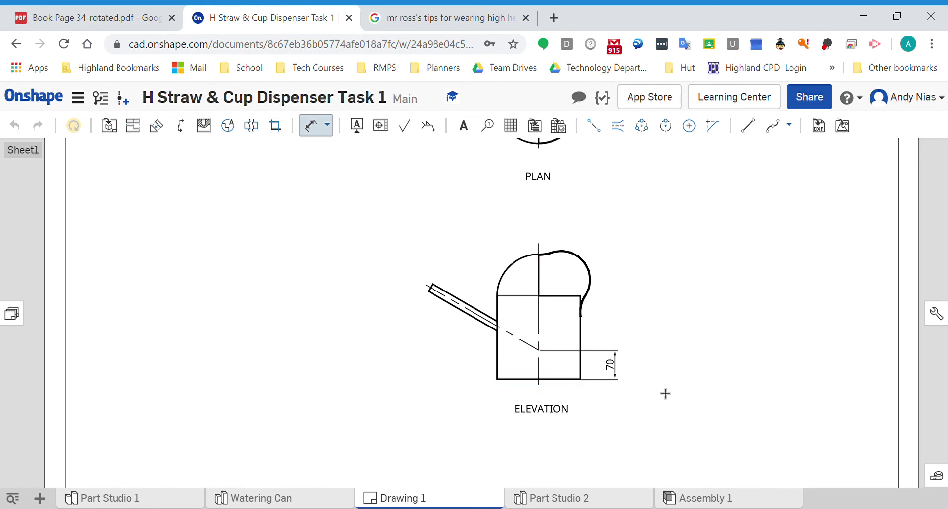
click(498, 320)
click(497, 308)
click(462, 262)
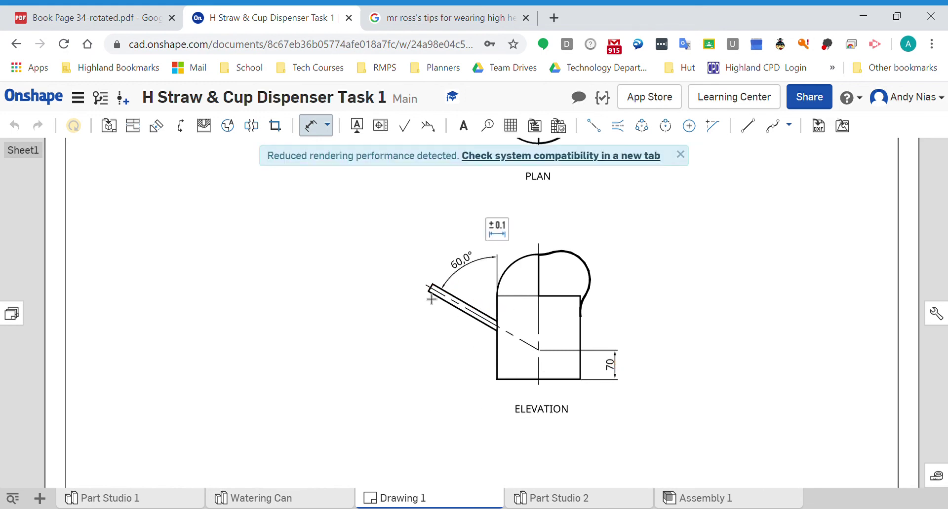
Step: Discard the stray 264.8 dimension and dimension the spout length as 300 to the centrelines' meeting point
click(539, 350)
key(Escape)
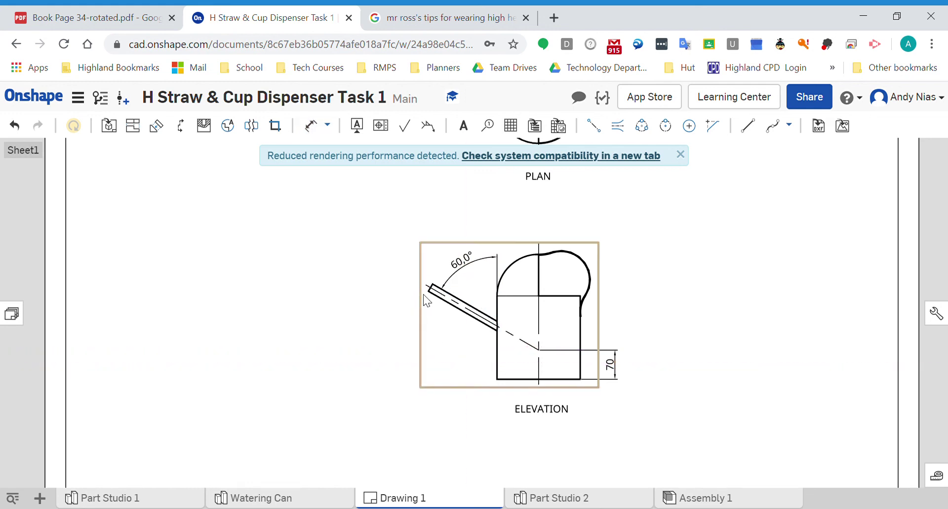
click(316, 127)
scroll(446, 278, up, 5)
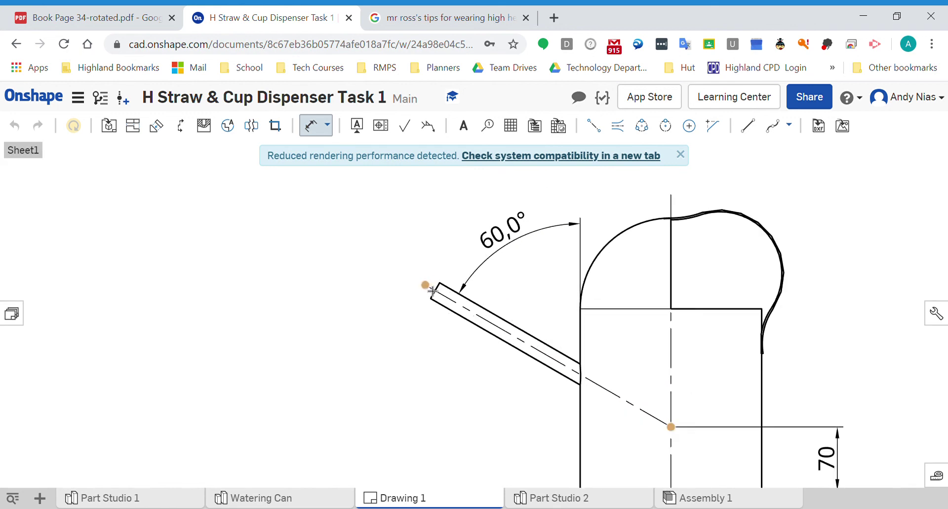
click(439, 309)
scroll(439, 308, down, 5)
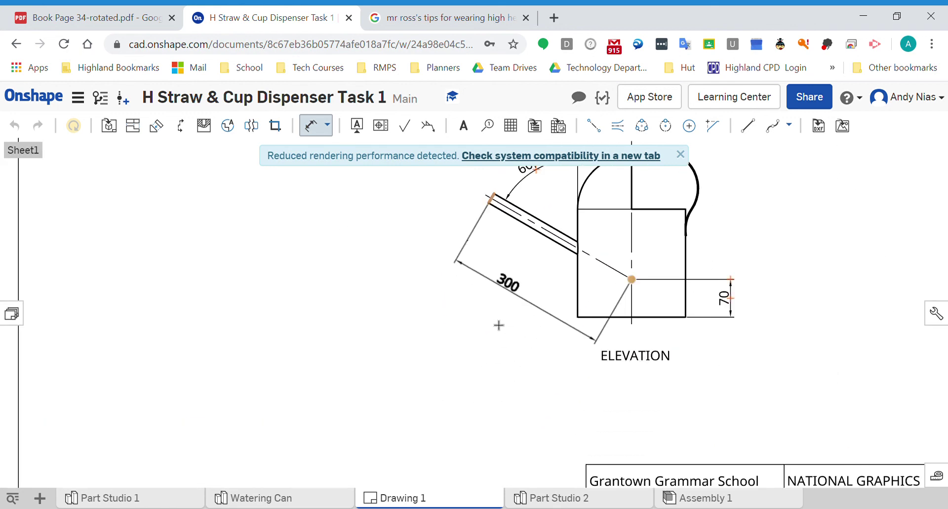
click(511, 335)
scroll(540, 253, down, 3)
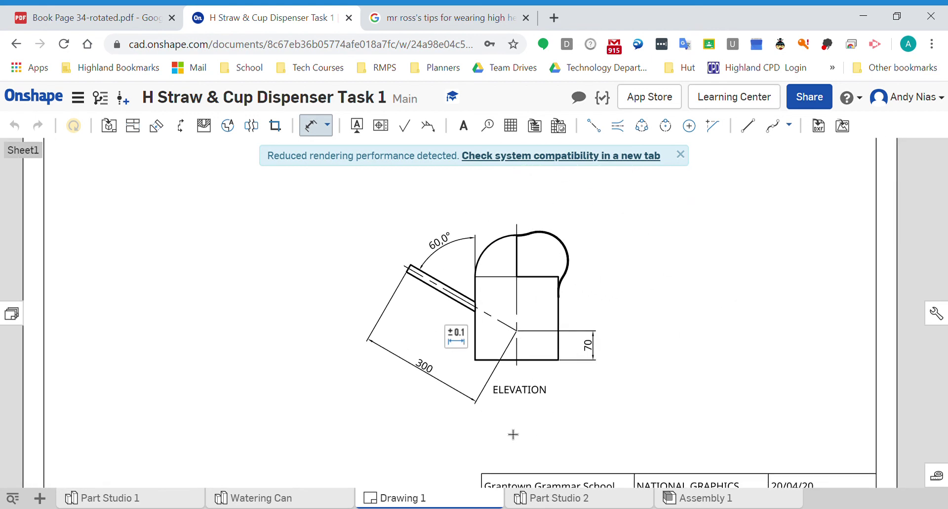
key(Escape)
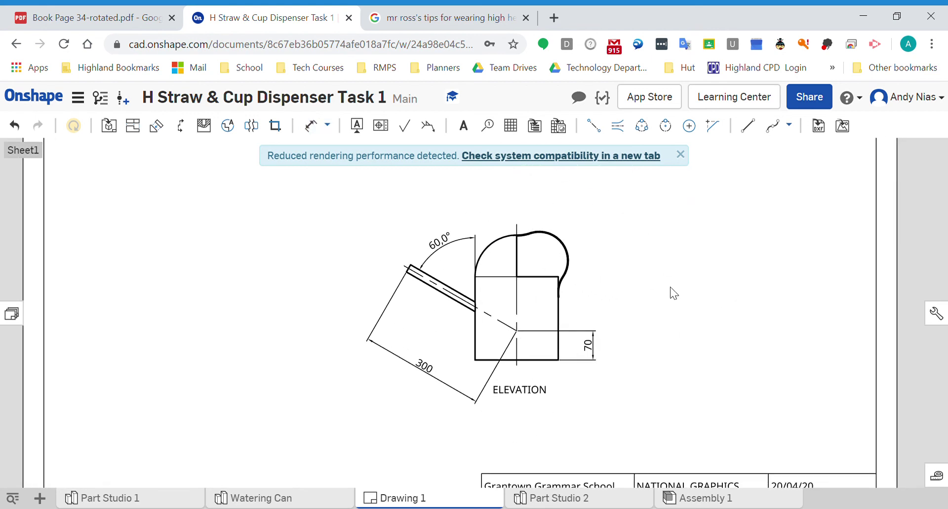
scroll(671, 296, down, 5)
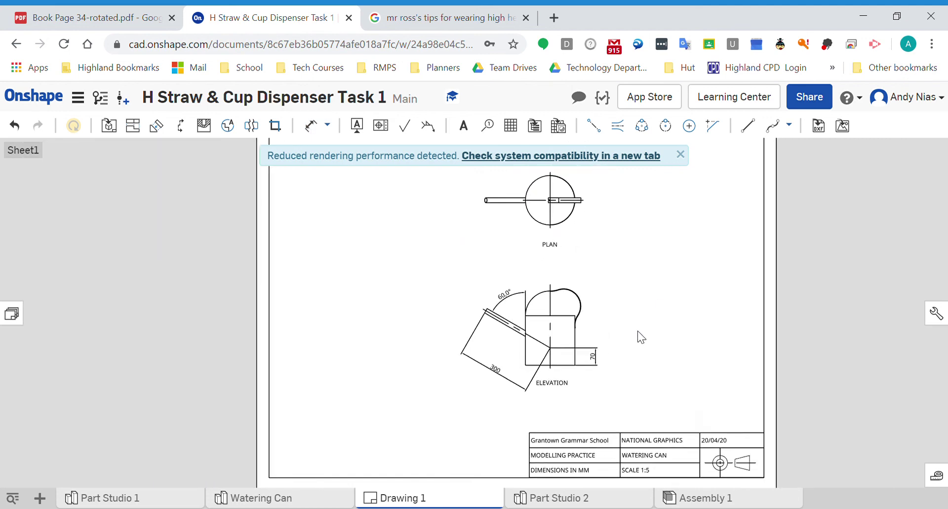